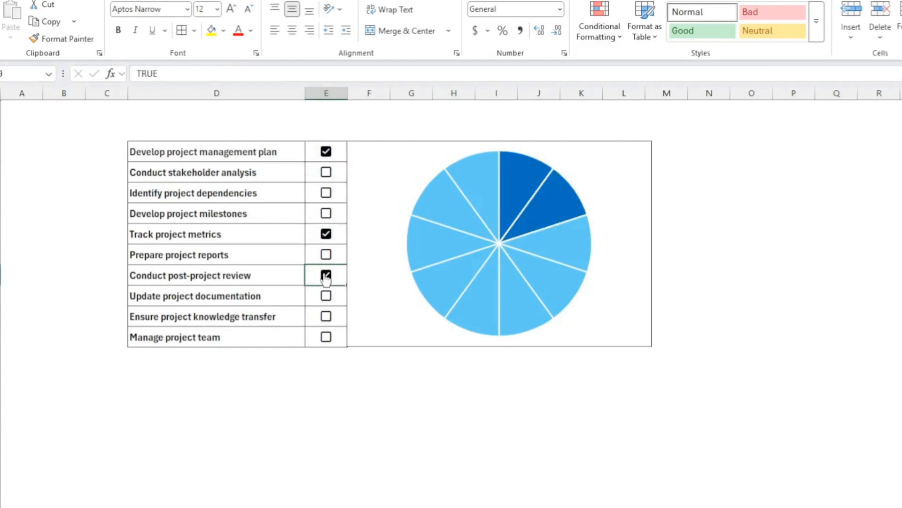
# Tick several task checkboxes in the finished tracker to preview how the pie chart responds.
pyautogui.click(326, 316)
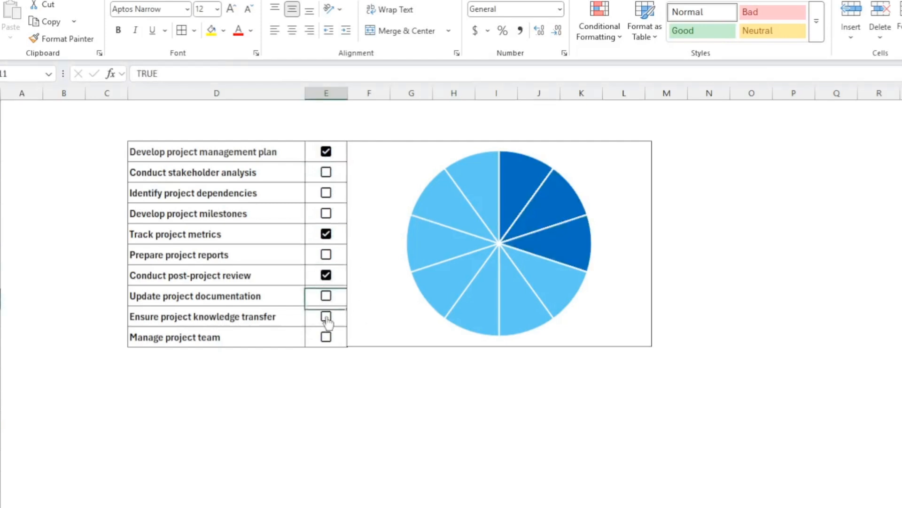
pyautogui.click(326, 193)
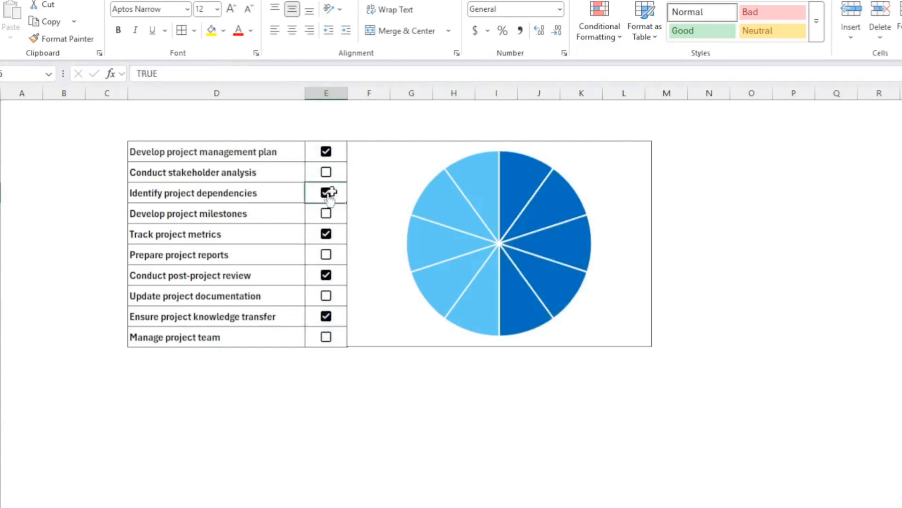
pyautogui.click(326, 336)
pyautogui.click(326, 296)
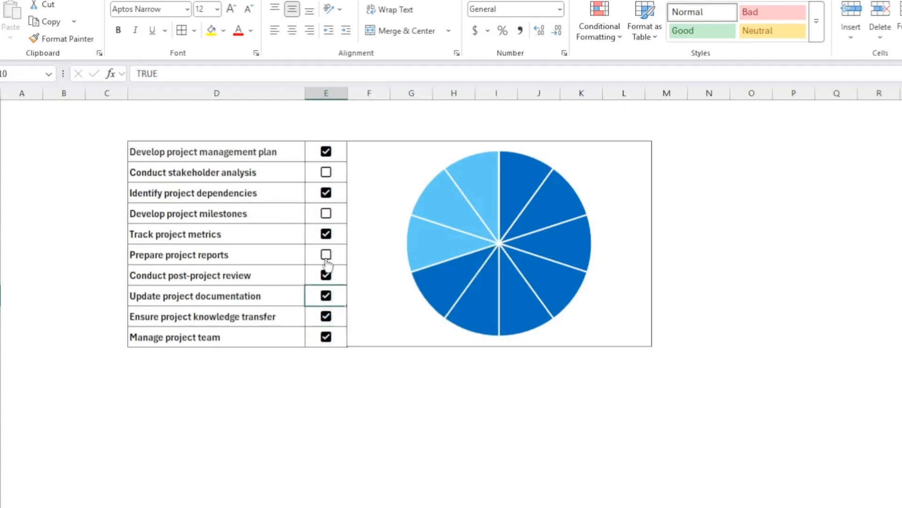
pyautogui.click(326, 254)
pyautogui.click(327, 214)
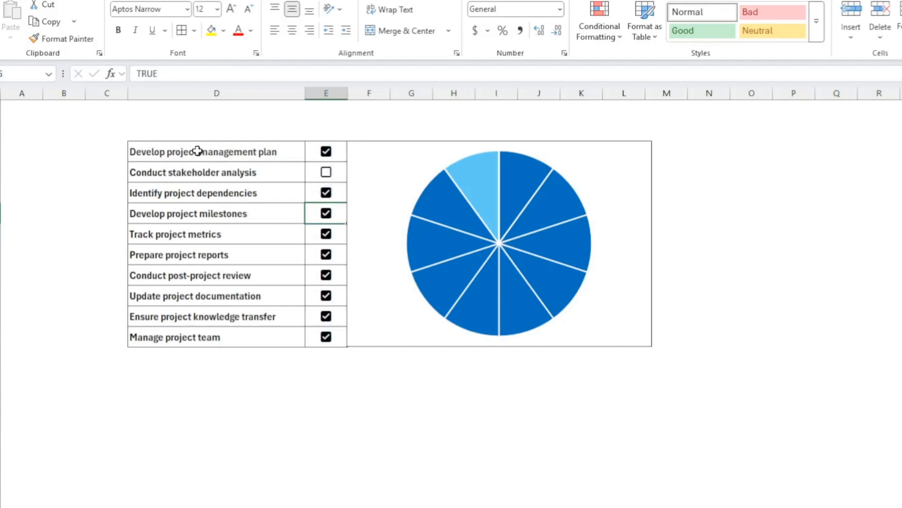
# Insert checkboxes into cells F3:F12 beside the task list.
pyautogui.moveTo(197, 151); pyautogui.dragTo(207, 337)
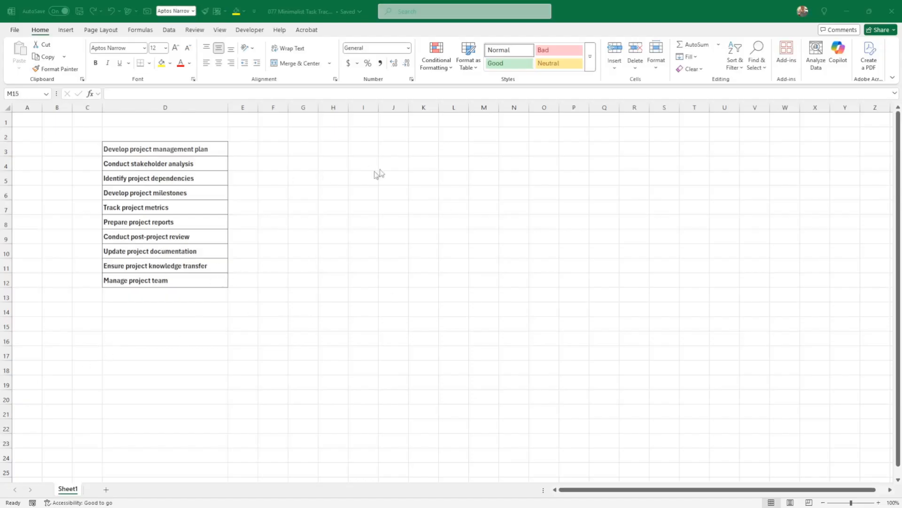
pyautogui.moveTo(197, 149); pyautogui.dragTo(187, 280)
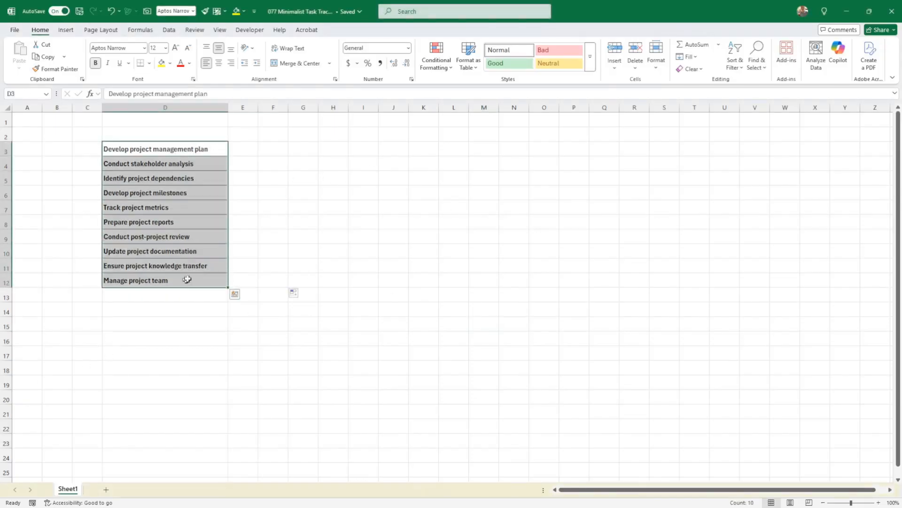
pyautogui.click(278, 148)
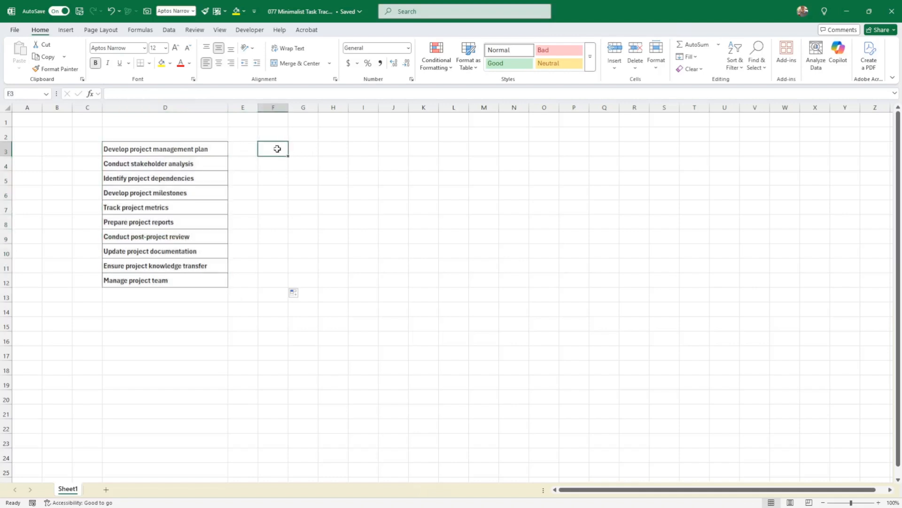
pyautogui.moveTo(277, 148); pyautogui.dragTo(271, 279)
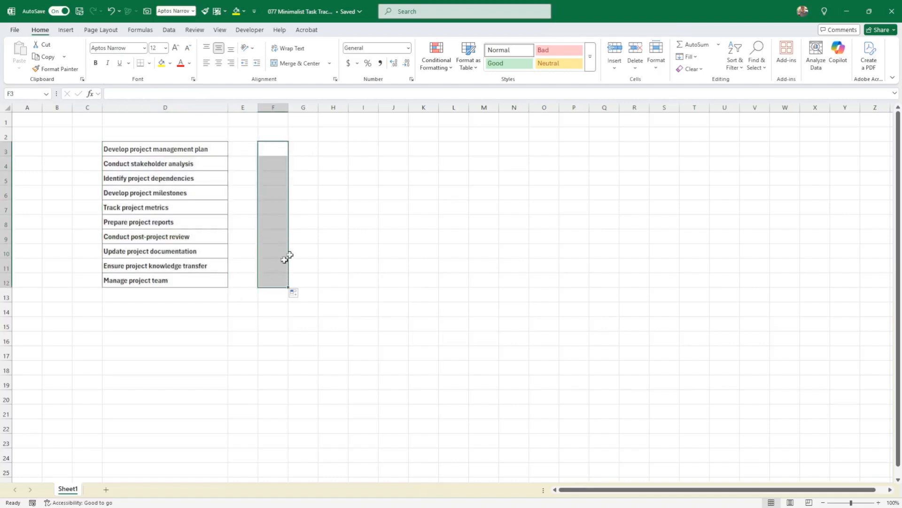
pyautogui.click(66, 30)
pyautogui.click(269, 49)
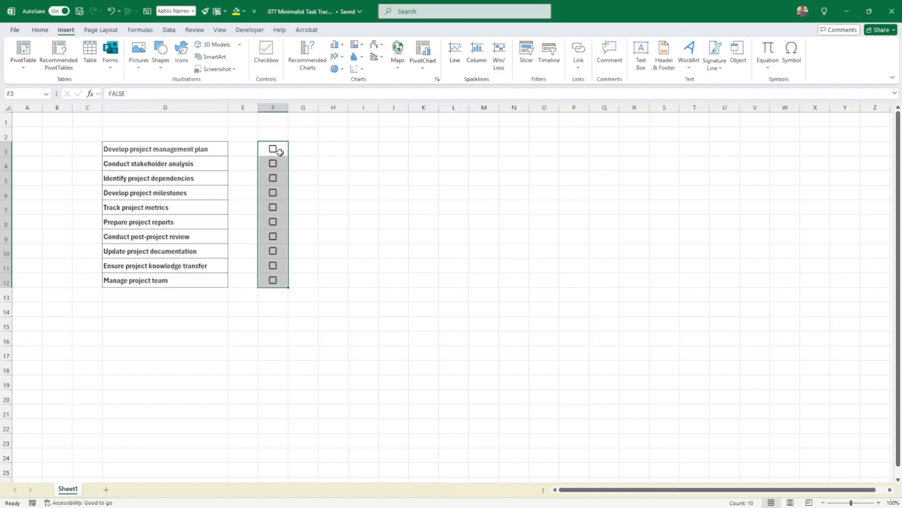
# Tick the checkboxes for the first, third, fourth and fifth tasks.
pyautogui.click(303, 149)
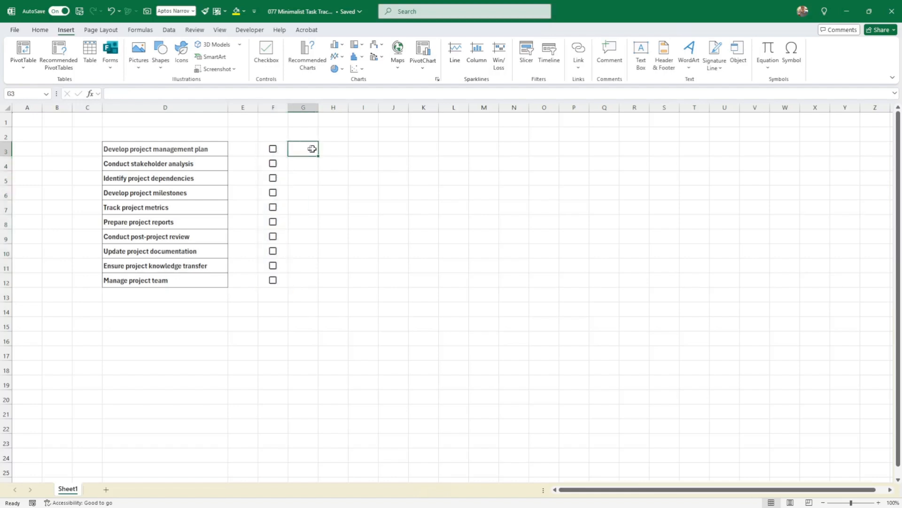
pyautogui.click(272, 150)
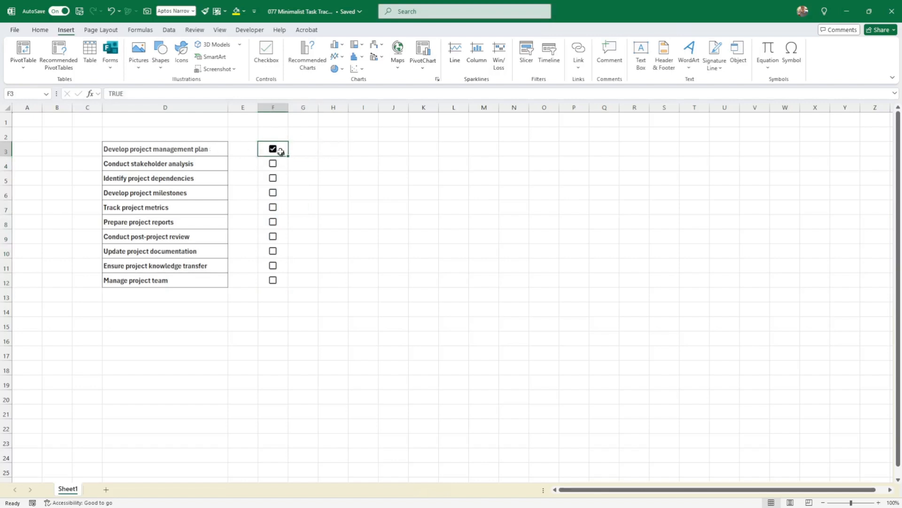
pyautogui.click(274, 179)
pyautogui.click(275, 194)
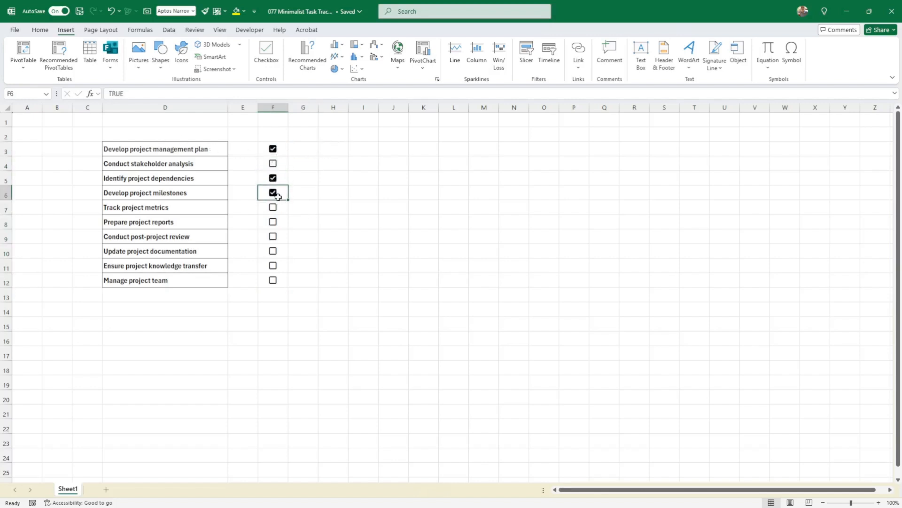
pyautogui.click(273, 207)
pyautogui.click(298, 152)
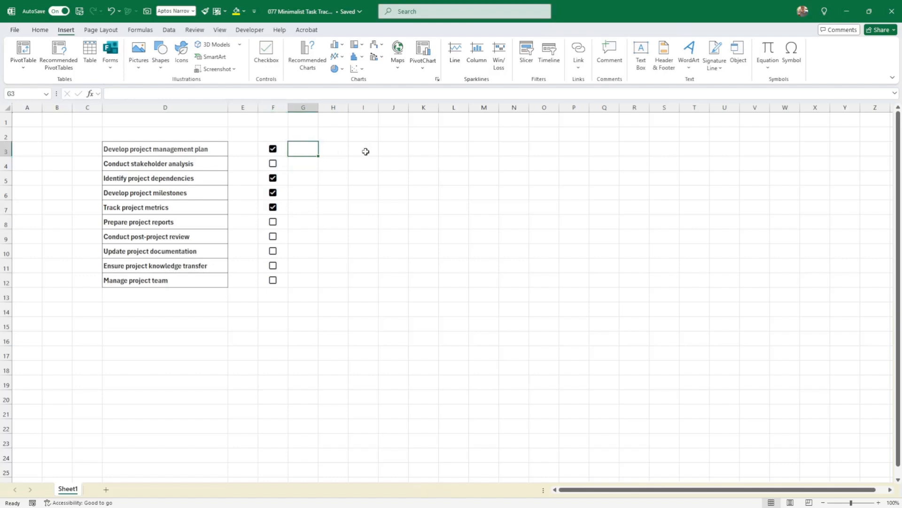
# Enter =F3 in G3 and fill it down to G12 to show each checkbox's TRUE/FALSE value.
pyautogui.write('=F3')
pyautogui.press('Return')
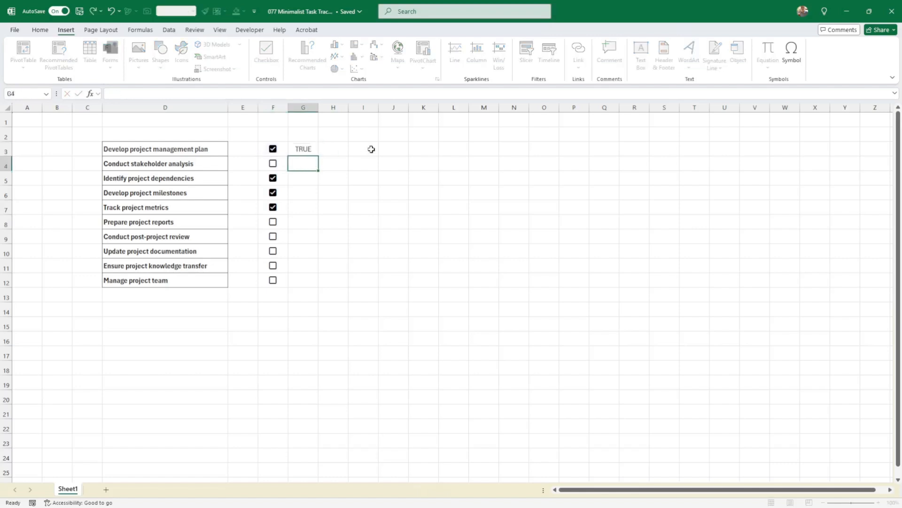
pyautogui.click(310, 148)
pyautogui.moveTo(319, 156); pyautogui.dragTo(319, 286)
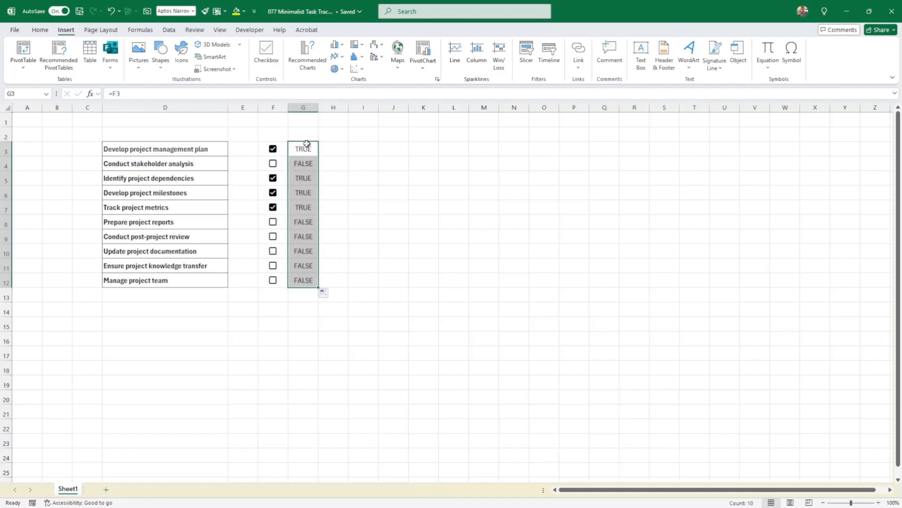
# Toggle the first task's checkbox off and back on to test the linked values.
pyautogui.click(273, 150)
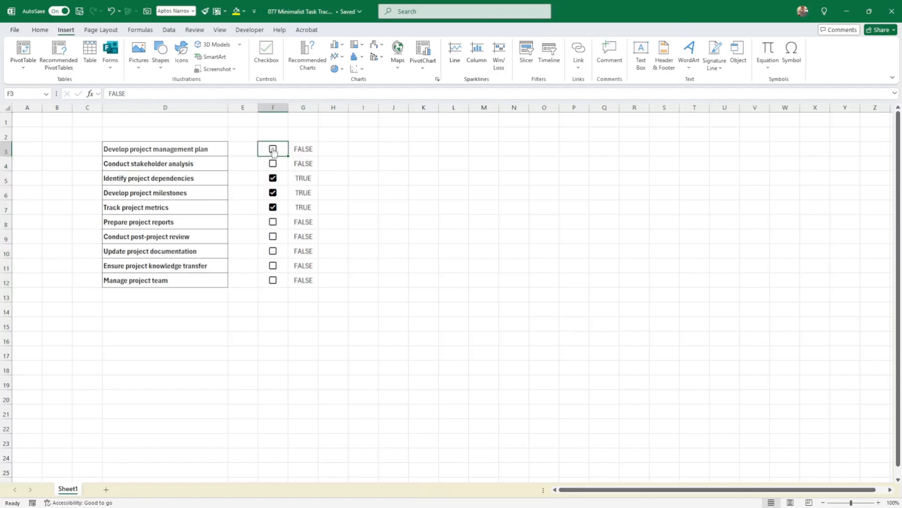
pyautogui.click(274, 149)
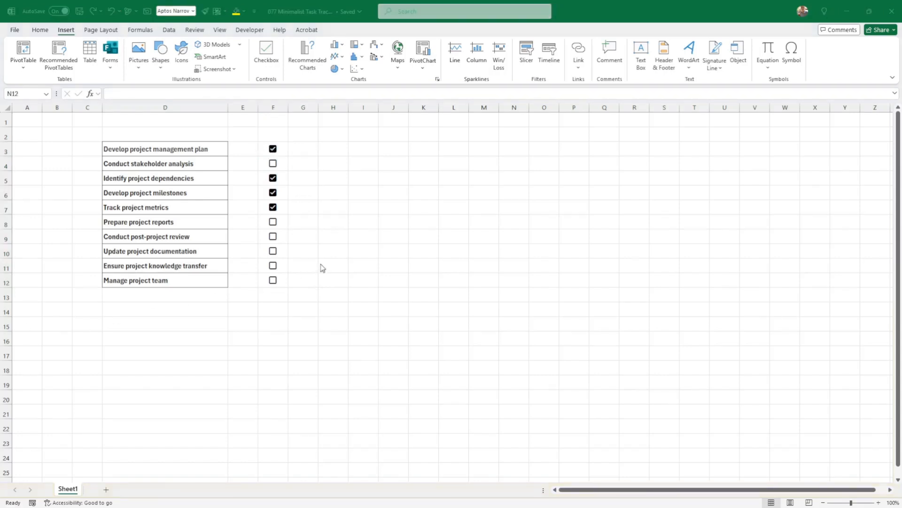
# Enter the formula =IF(F3=TRUE,1,0) in cell H3.
pyautogui.click(335, 149)
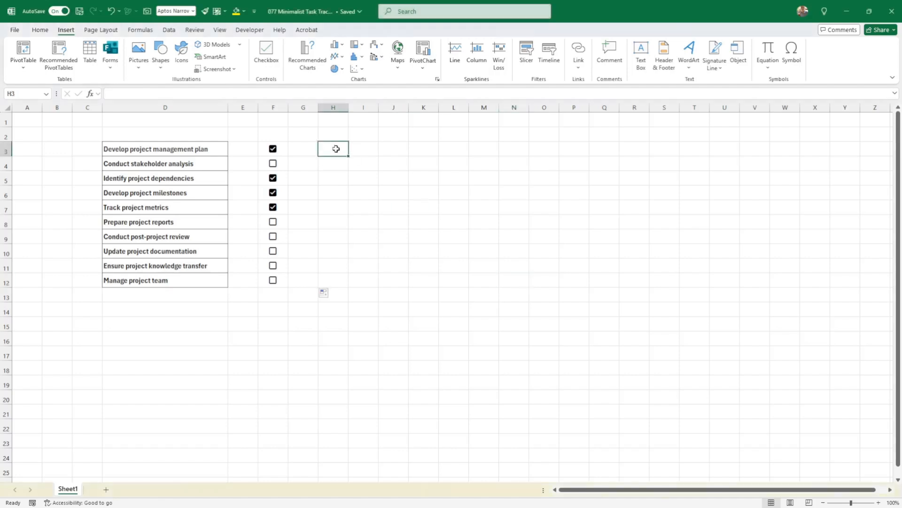
pyautogui.write('=if(')
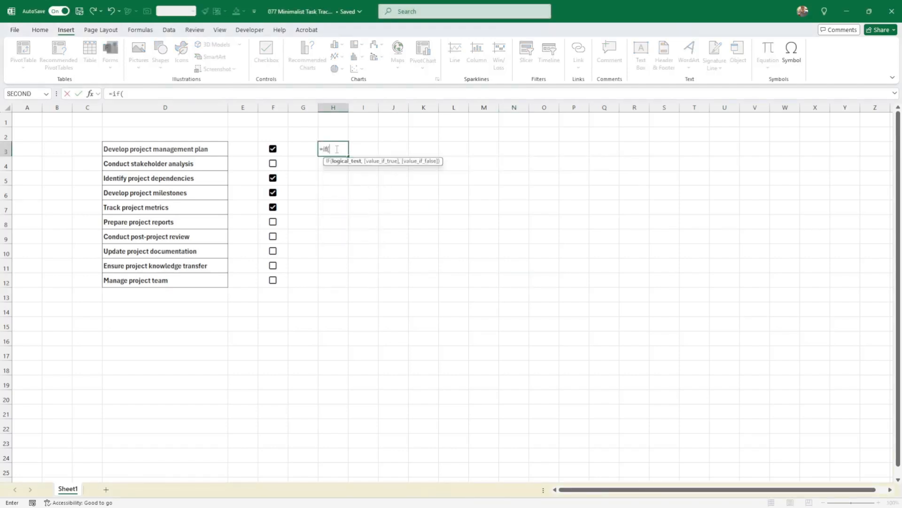
pyautogui.press('Left')
pyautogui.press('Left')
pyautogui.write('=t')
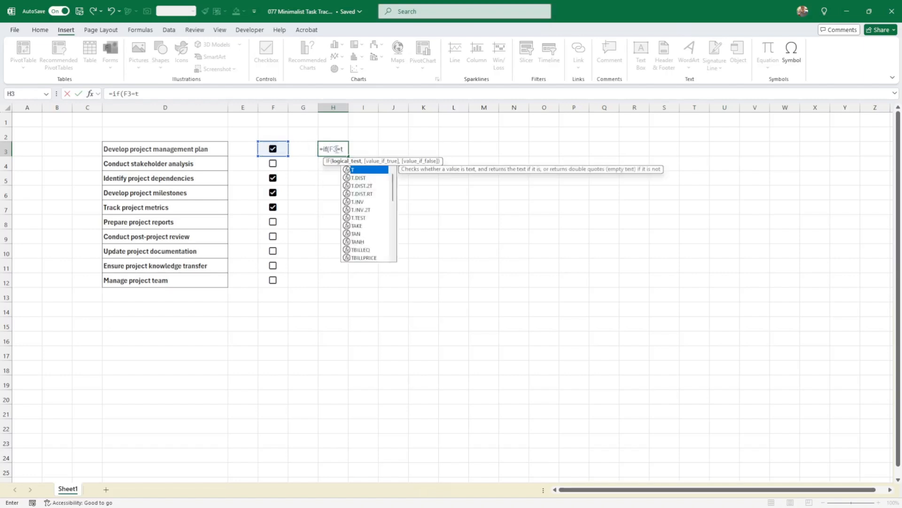
pyautogui.write('rue,1')
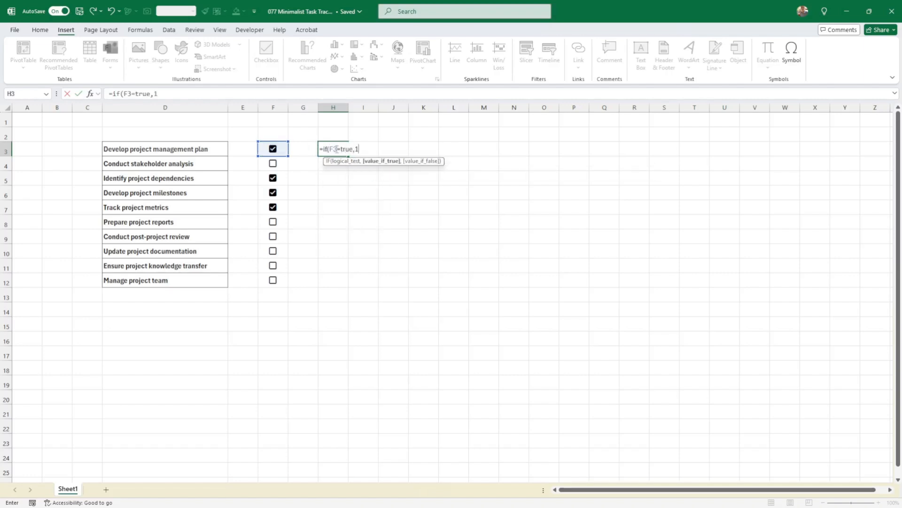
pyautogui.write(',0)')
pyautogui.press('Return')
pyautogui.click(336, 148)
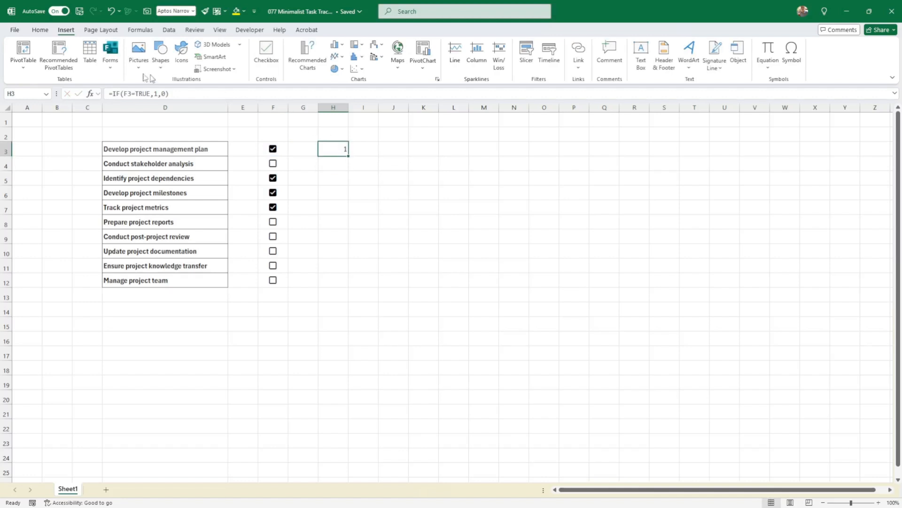
# Center and bold H3, then fill its formula down to H12.
pyautogui.click(40, 30)
pyautogui.click(220, 64)
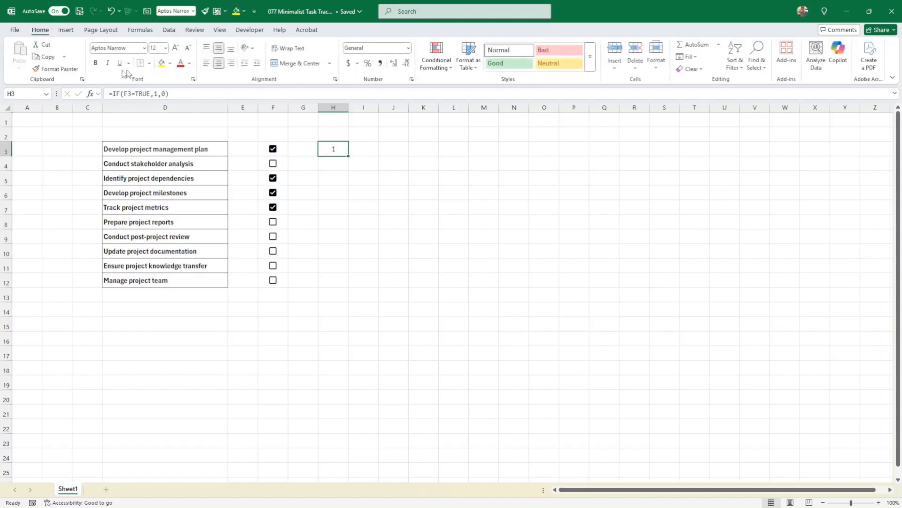
pyautogui.click(95, 63)
pyautogui.moveTo(348, 154); pyautogui.dragTo(346, 284)
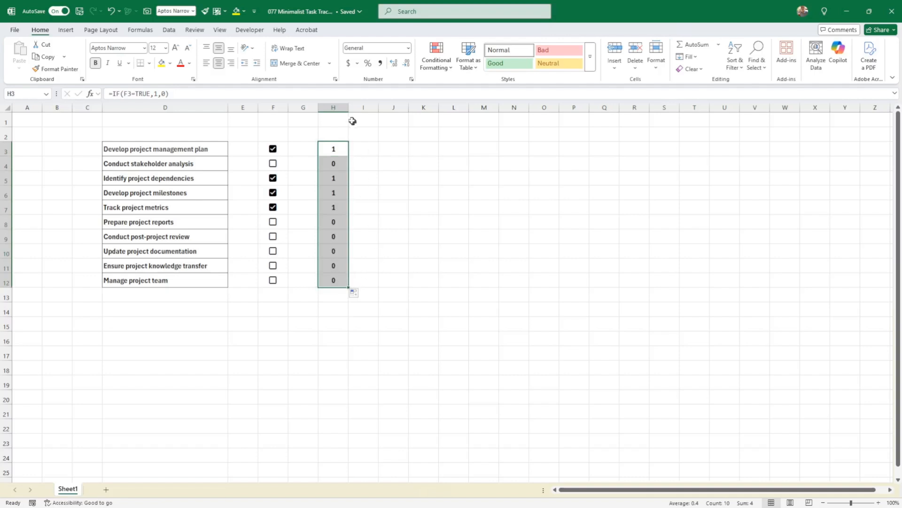
# Untick the first task's checkbox to test the 1/0 formulas.
pyautogui.click(374, 157)
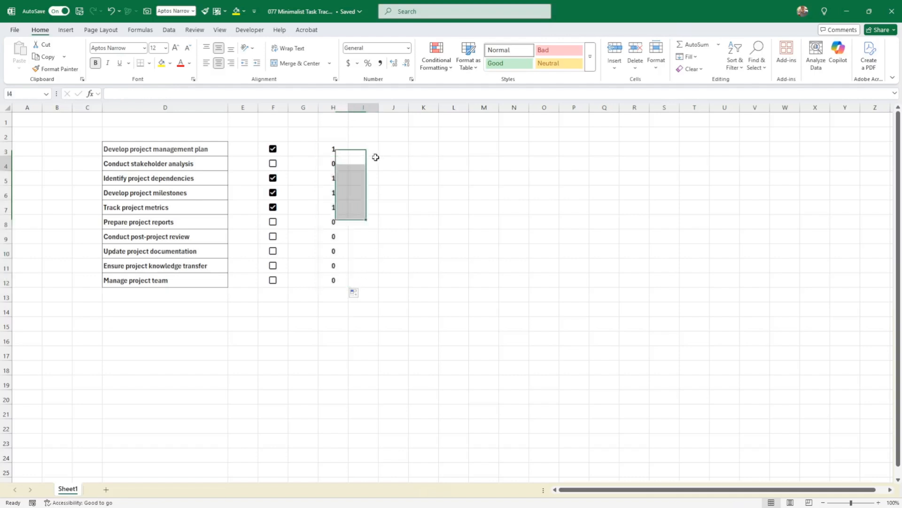
pyautogui.click(273, 149)
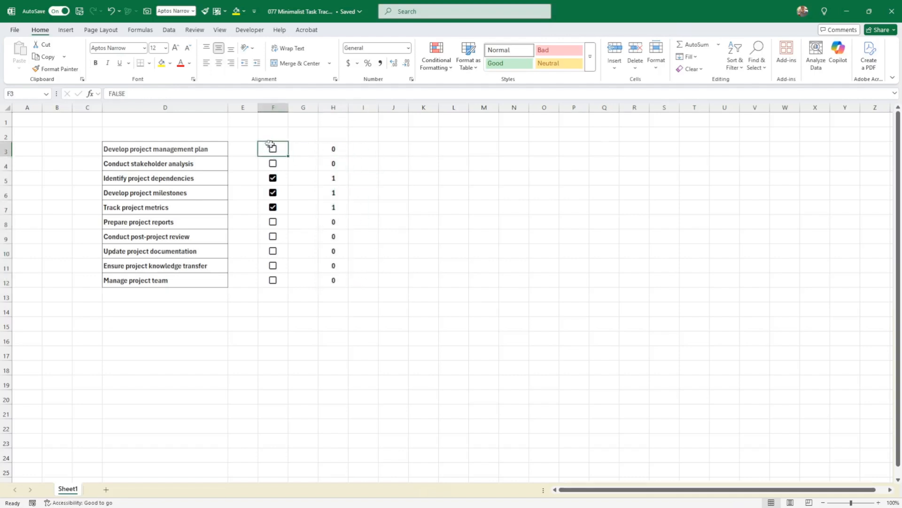
pyautogui.click(361, 150)
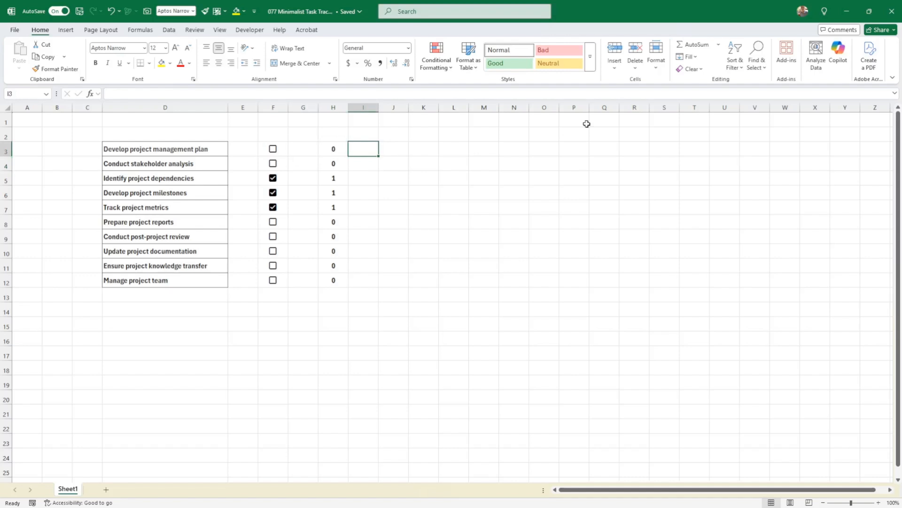
# Label H2 as Done and I2 as Not Done.
pyautogui.press('Left')
pyautogui.press('Up')
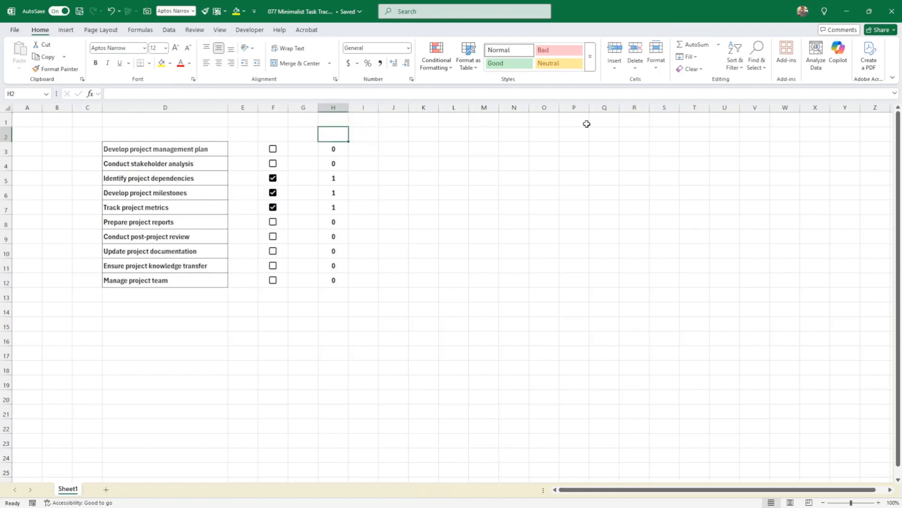
pyautogui.write('Done')
pyautogui.press('Tab')
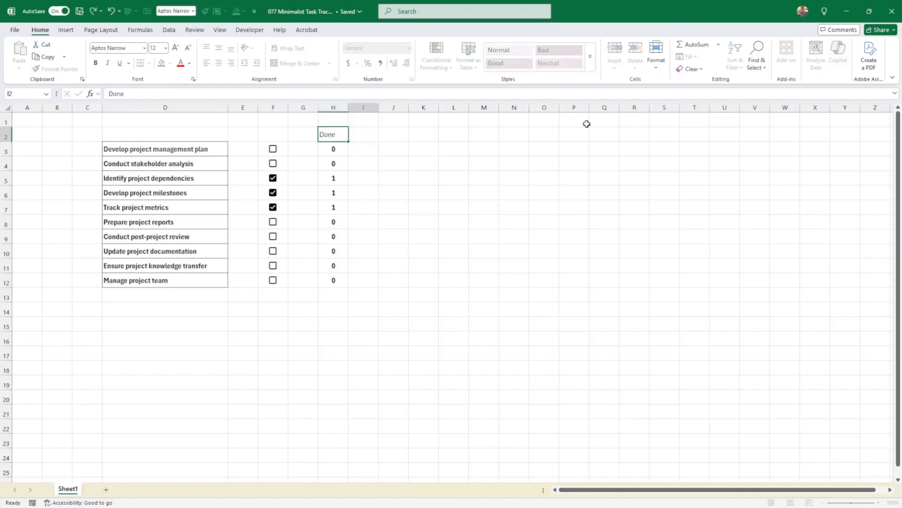
pyautogui.write('Not Done')
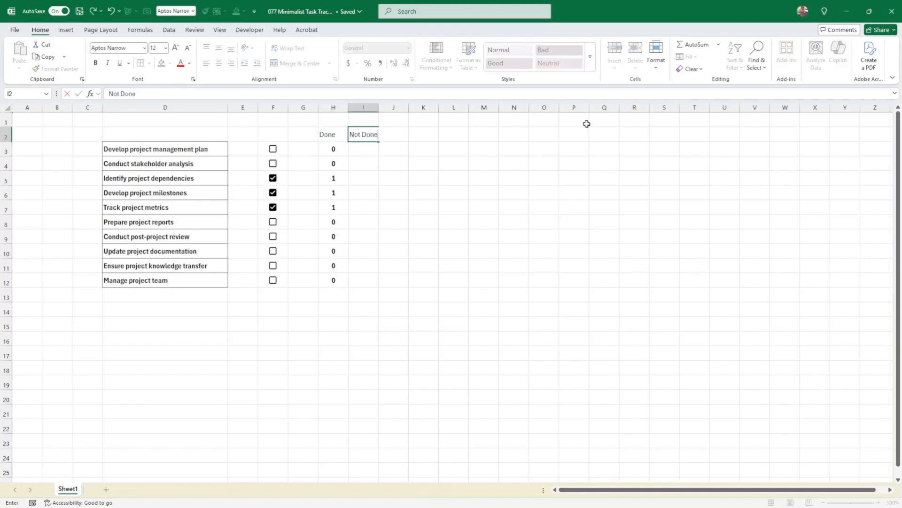
pyautogui.press('Return')
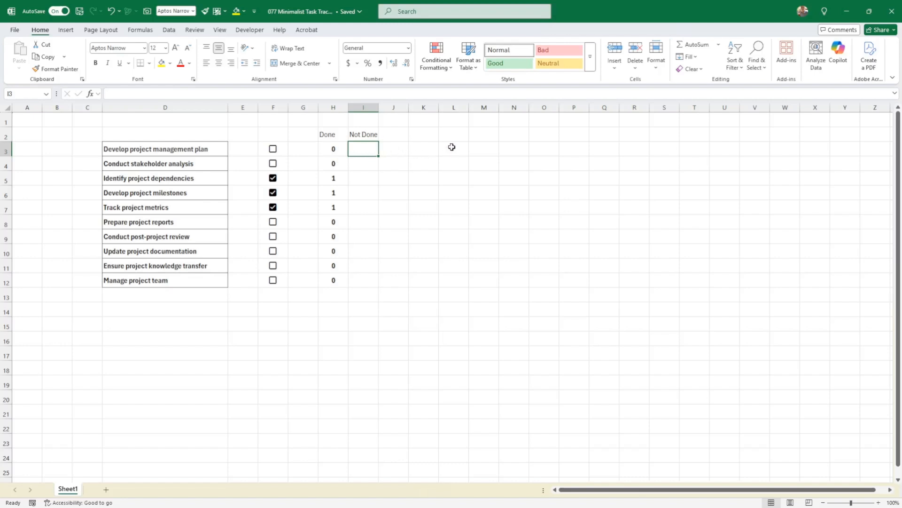
# Fill I3:I12 with the formula =1-H3 and format those values bold and centered.
pyautogui.write('=')
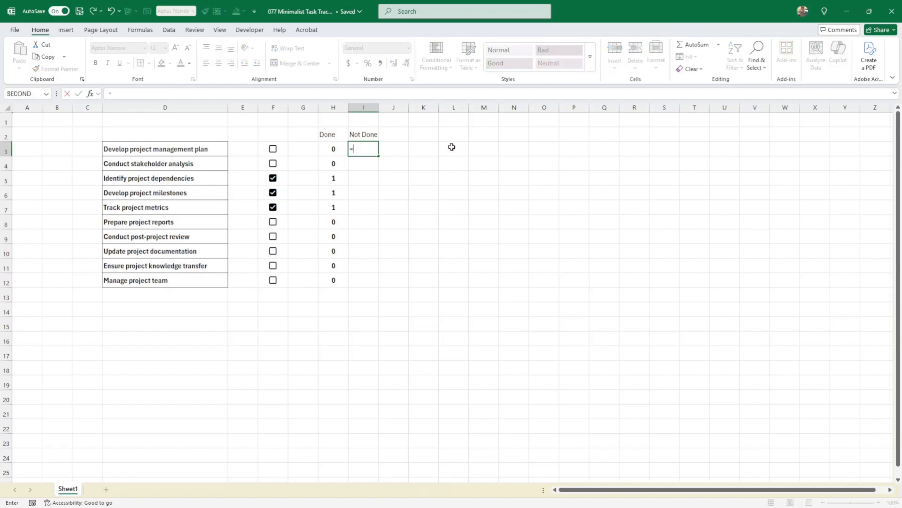
pyautogui.write('1-')
pyautogui.press('Left')
pyautogui.press('Return')
pyautogui.press('Up')
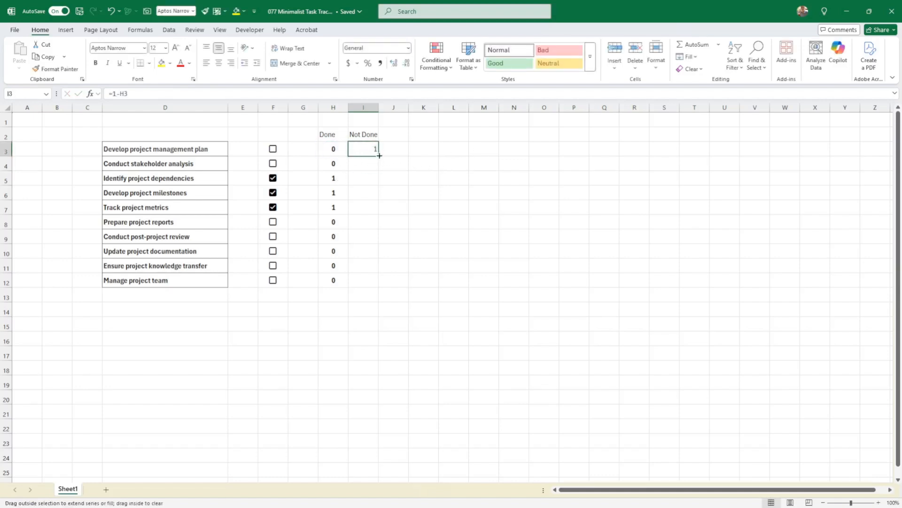
pyautogui.moveTo(379, 156); pyautogui.dragTo(381, 288)
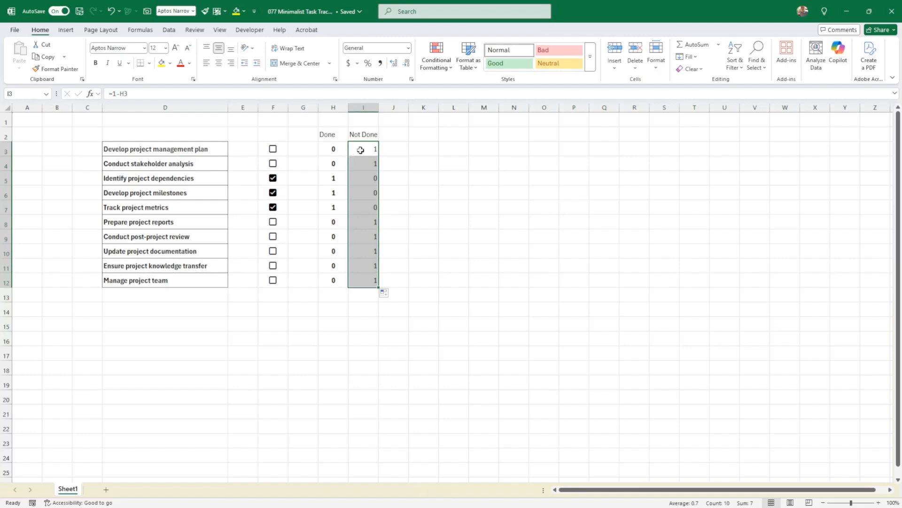
pyautogui.click(219, 63)
pyautogui.click(96, 63)
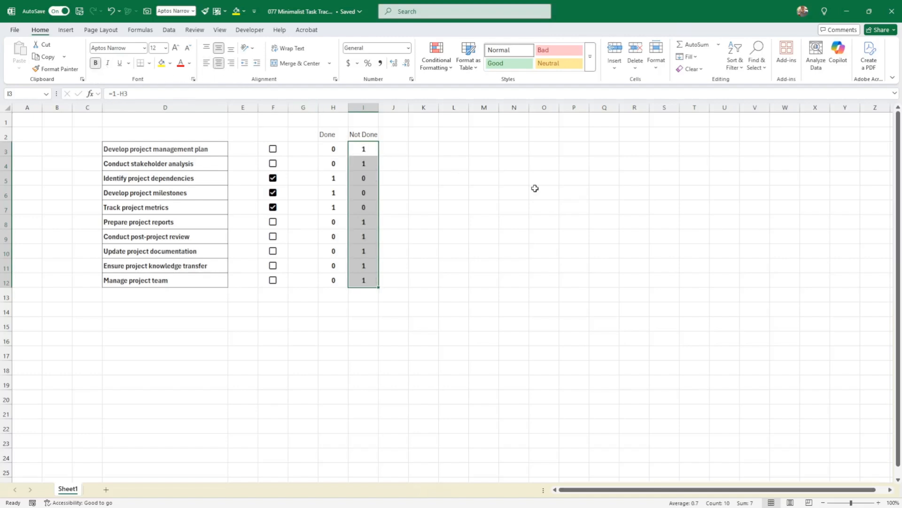
# Enter =TOCOL(H3:I12) in K2 to list the Done and Not Done values in one column.
pyautogui.click(535, 190)
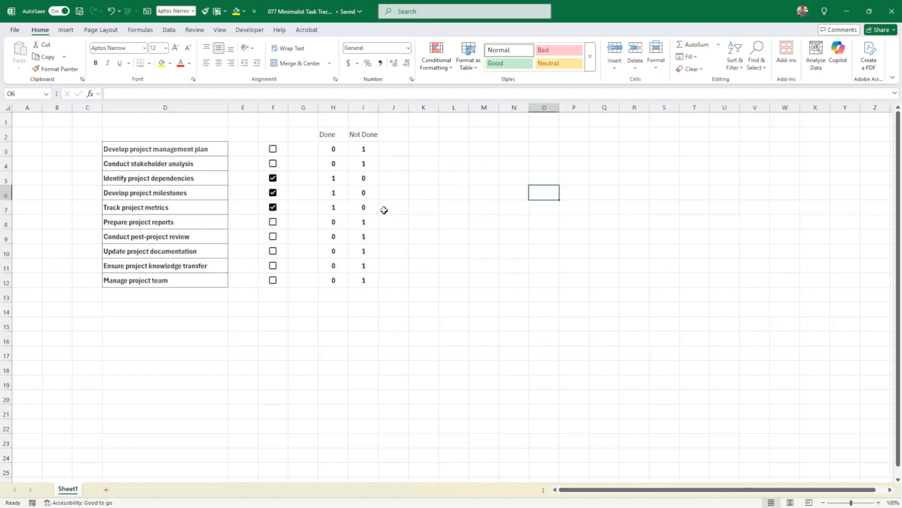
pyautogui.click(332, 149)
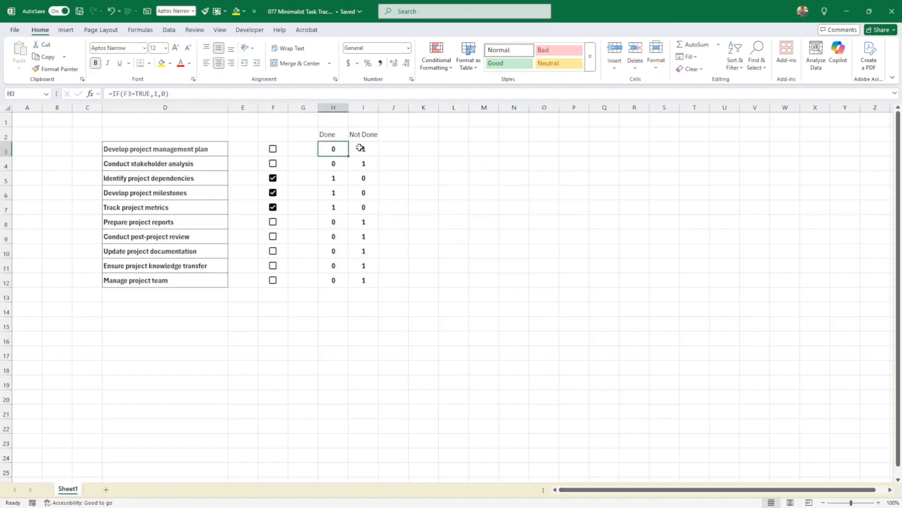
pyautogui.moveTo(335, 149); pyautogui.dragTo(336, 280)
pyautogui.moveTo(359, 148); pyautogui.dragTo(363, 281)
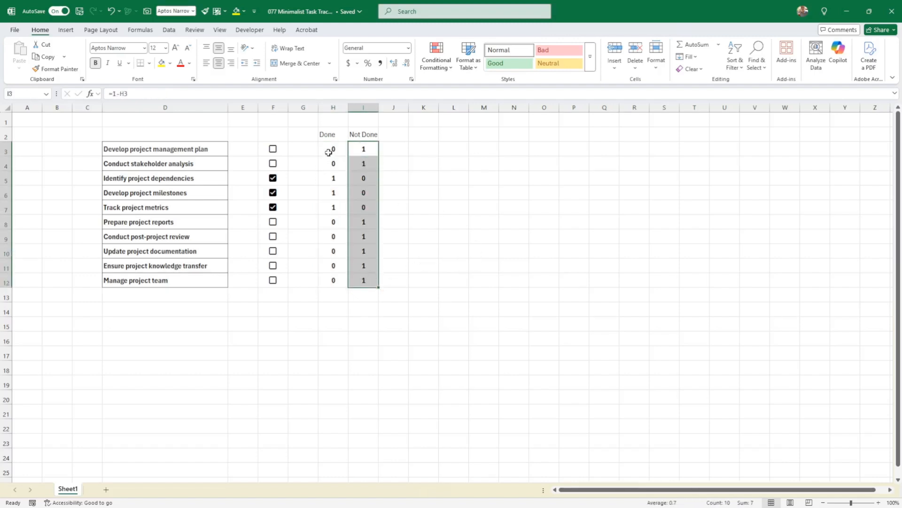
pyautogui.click(428, 136)
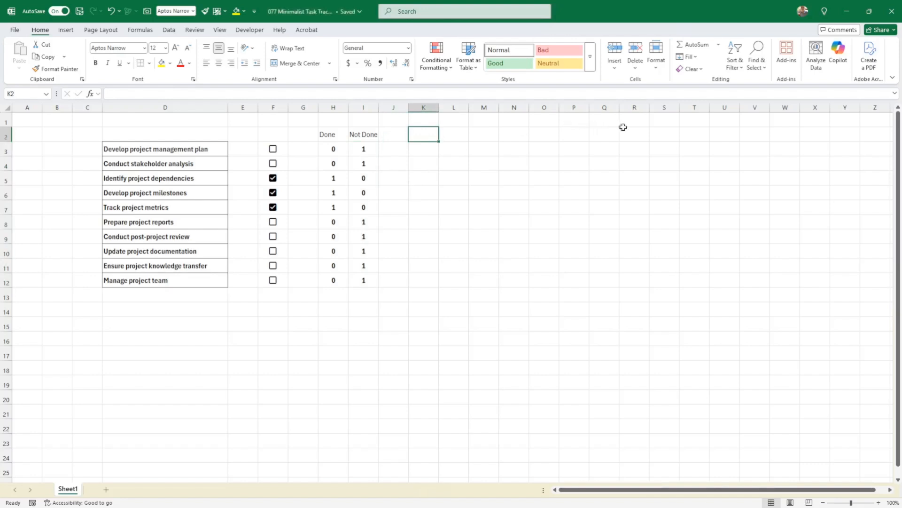
pyautogui.write('=')
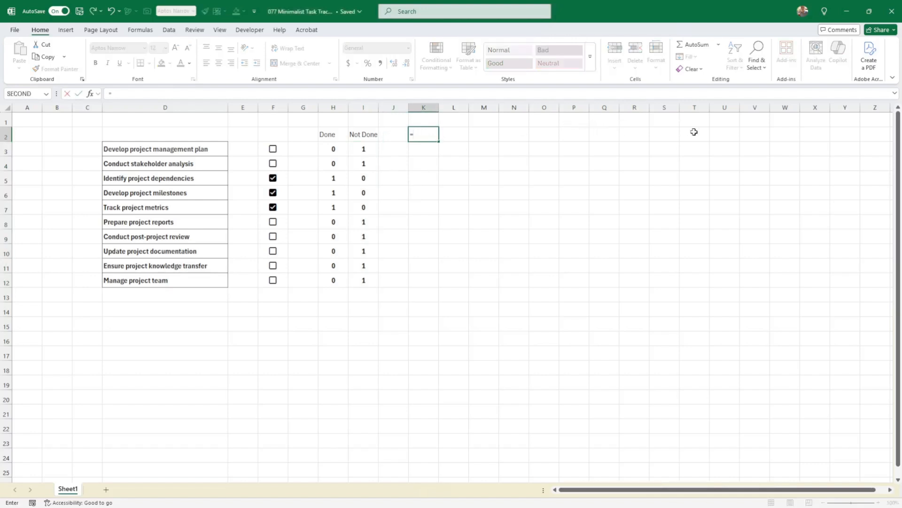
pyautogui.write('ts')
pyautogui.press('BackSpace')
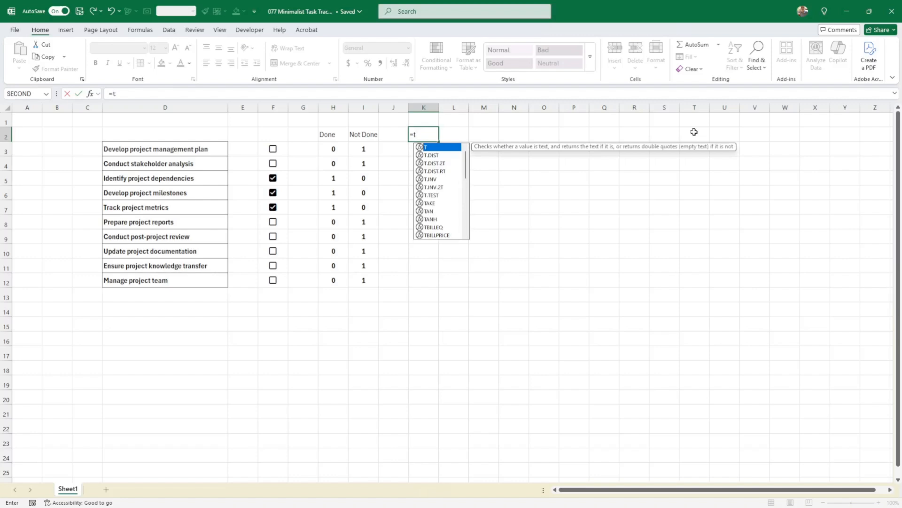
pyautogui.write('ocp')
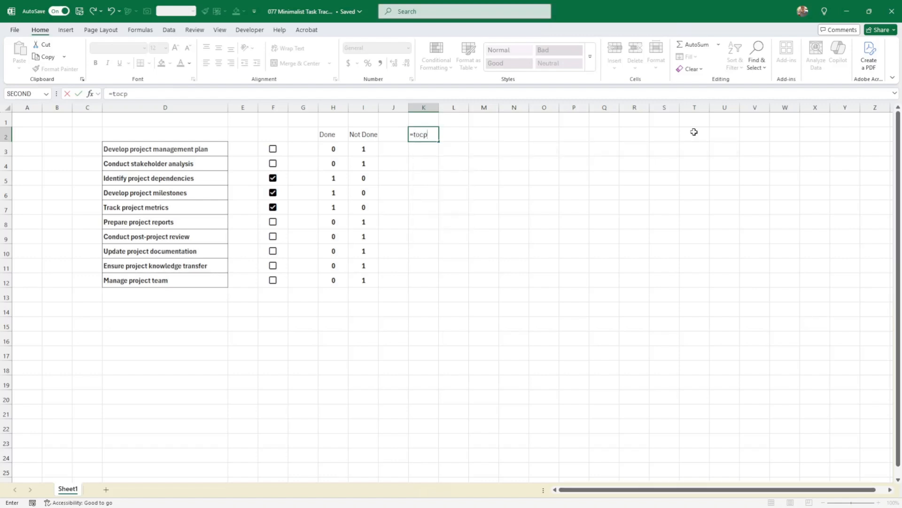
pyautogui.press('BackSpace')
pyautogui.write('ol')
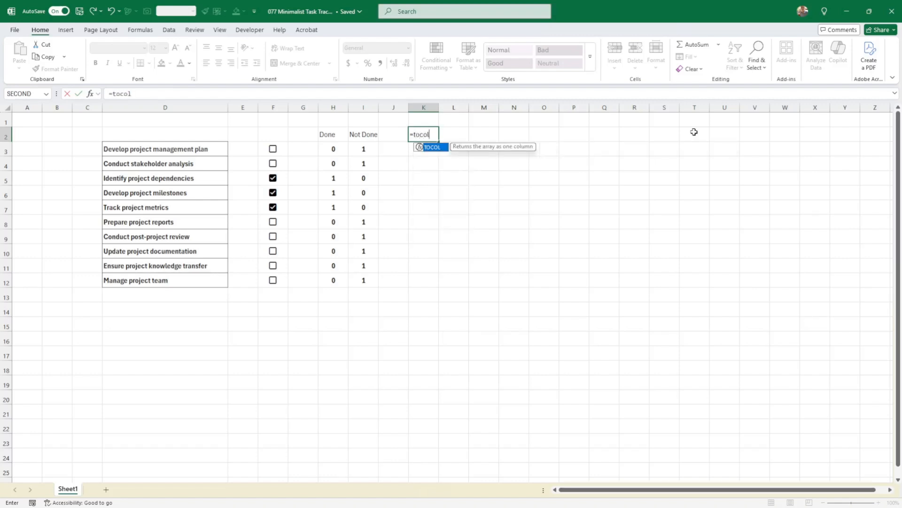
pyautogui.write('(')
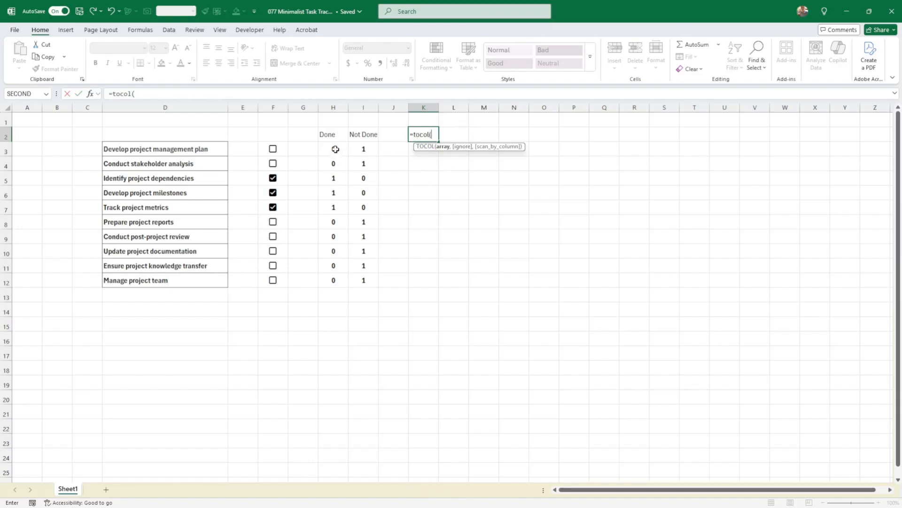
pyautogui.moveTo(334, 149); pyautogui.dragTo(360, 277)
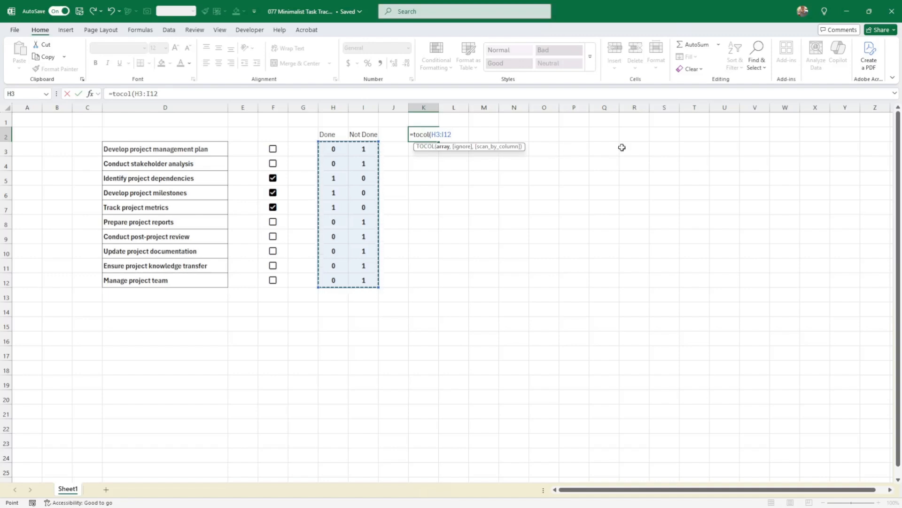
pyautogui.write(')')
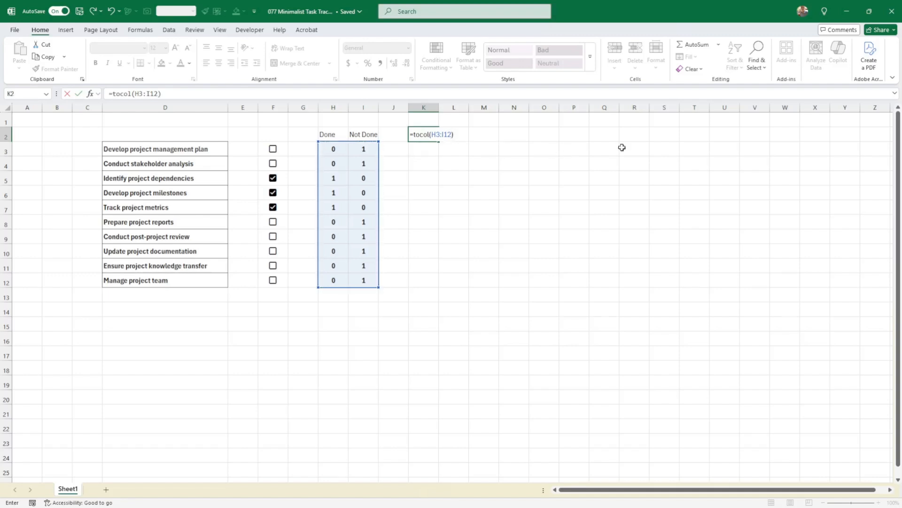
pyautogui.hotkey('ctrl', 'Return')
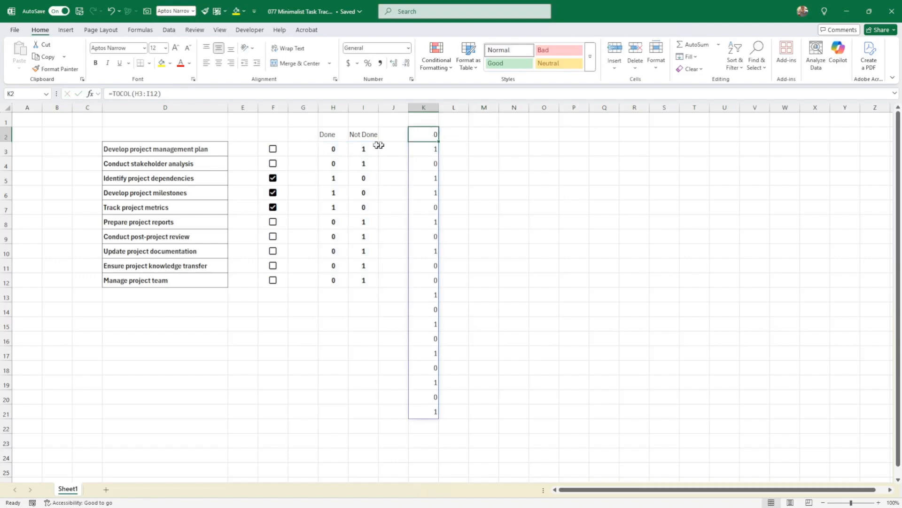
# Edit K2's TOCOL formula through Function Arguments, setting Scan_by_column to 1.
pyautogui.click(362, 150)
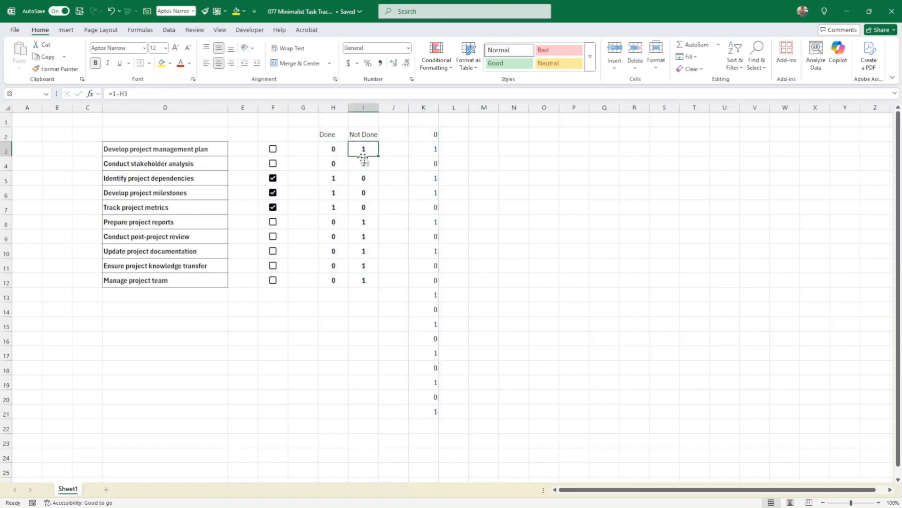
pyautogui.click(432, 134)
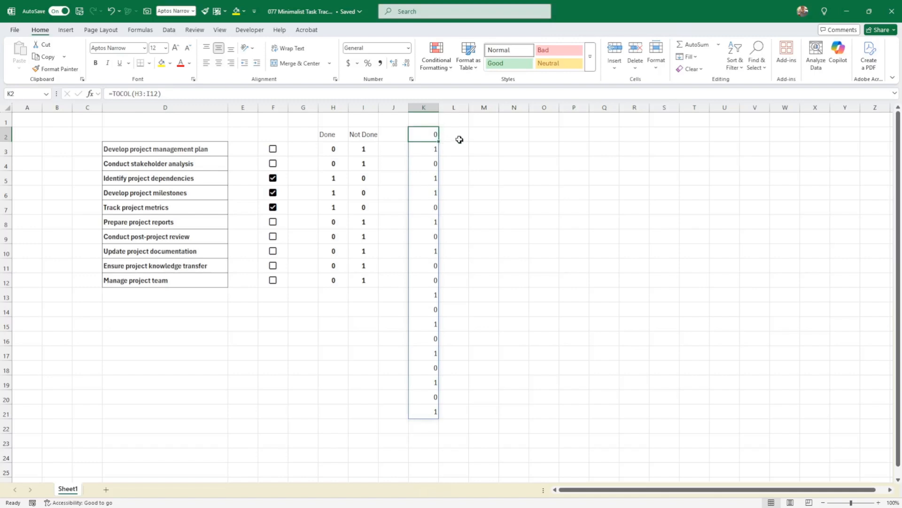
pyautogui.moveTo(338, 151); pyautogui.dragTo(329, 280)
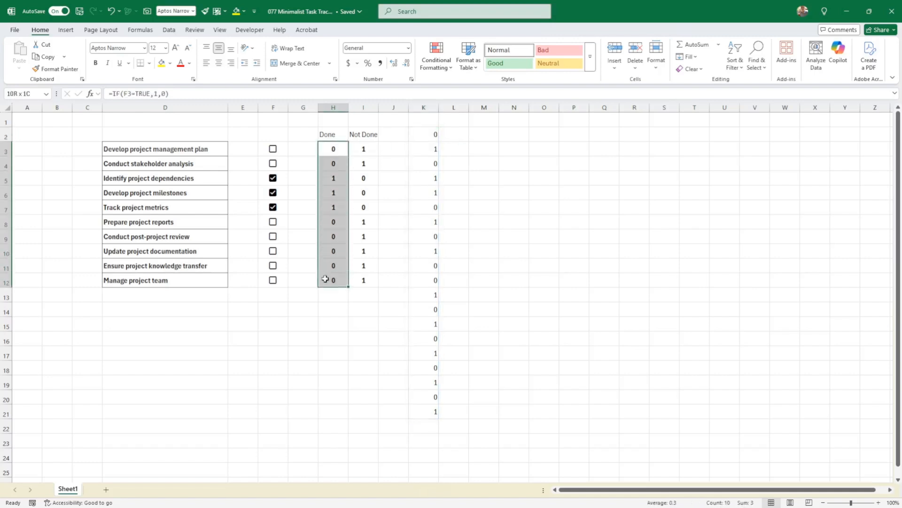
pyautogui.moveTo(364, 149); pyautogui.dragTo(365, 281)
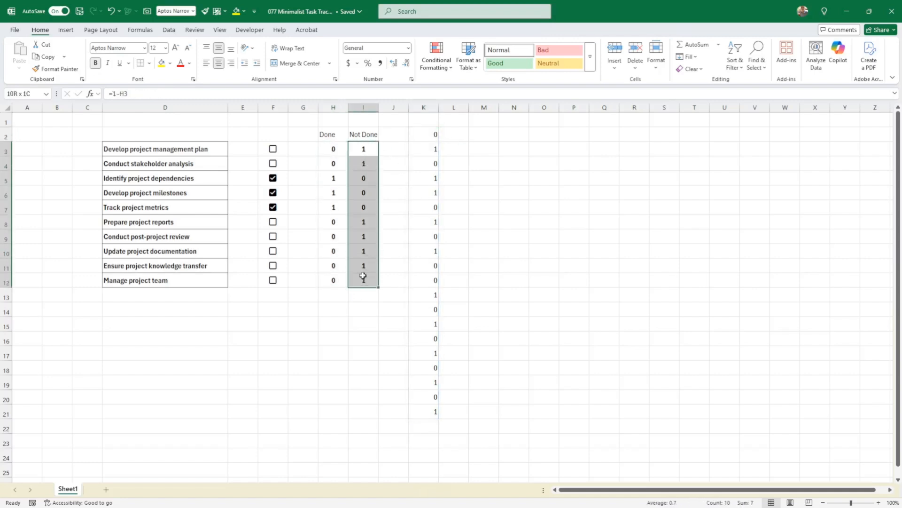
pyautogui.click(433, 133)
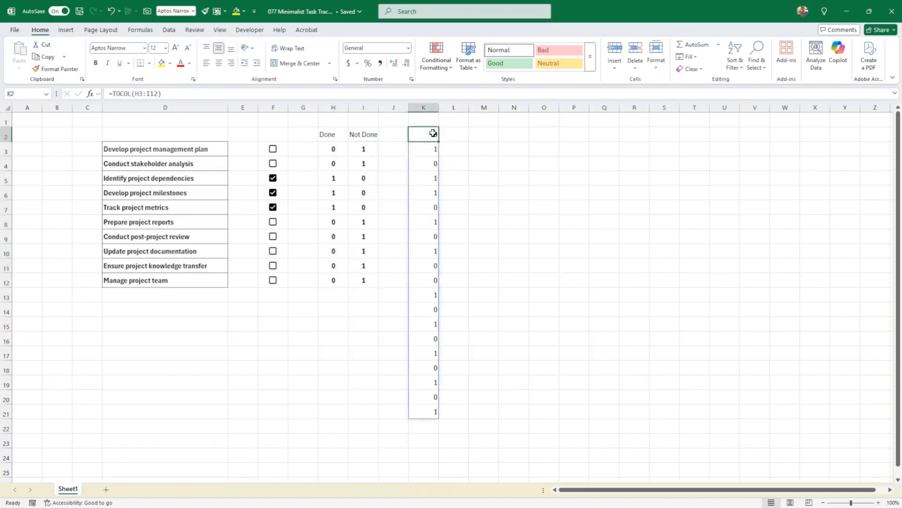
pyautogui.click(178, 93)
pyautogui.click(91, 94)
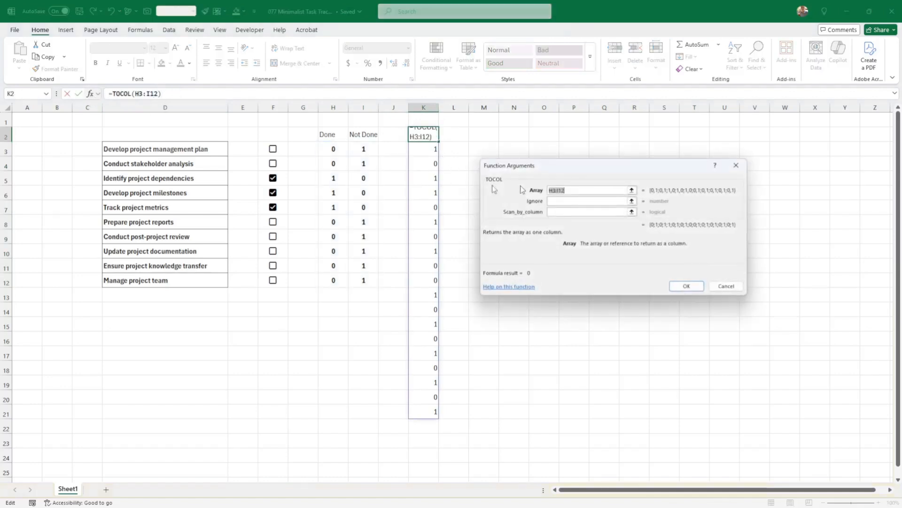
pyautogui.click(559, 213)
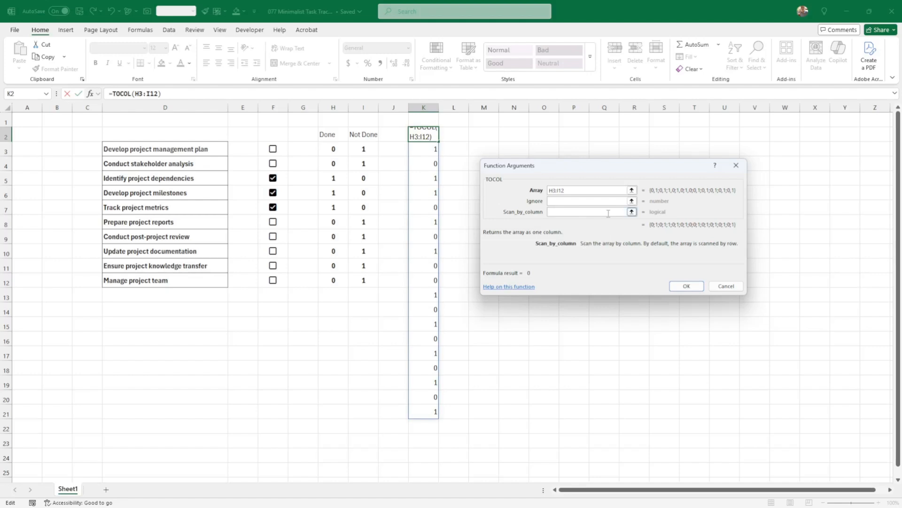
pyautogui.write('1')
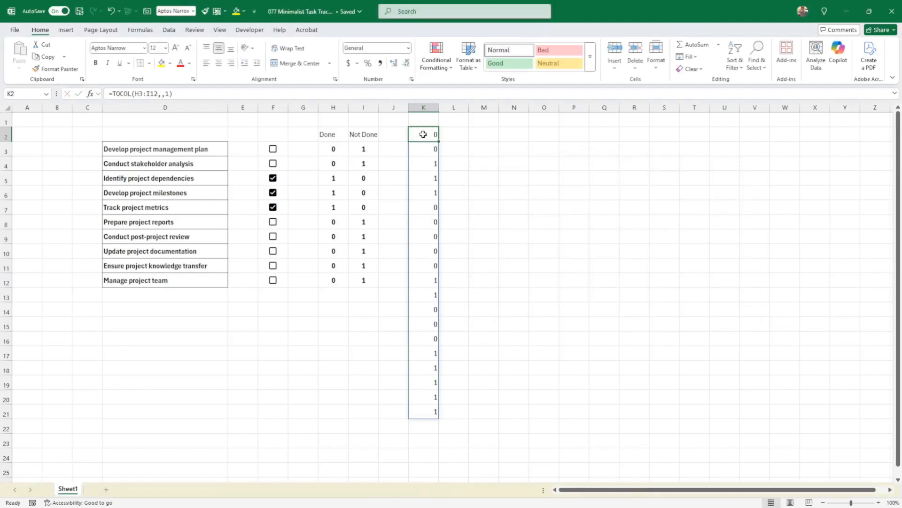
# Enter done in L2 and fill it down to L11.
pyautogui.moveTo(334, 147); pyautogui.dragTo(329, 279)
pyautogui.click(334, 282)
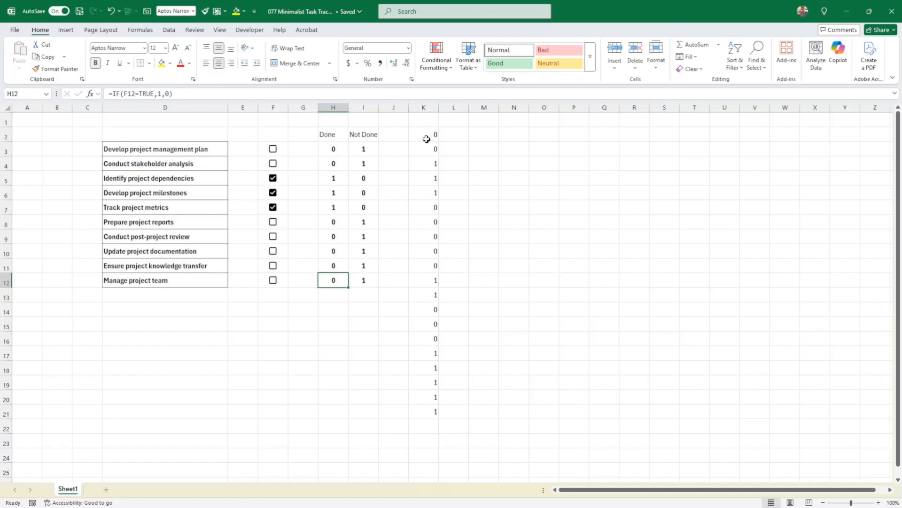
pyautogui.moveTo(426, 139); pyautogui.dragTo(413, 411)
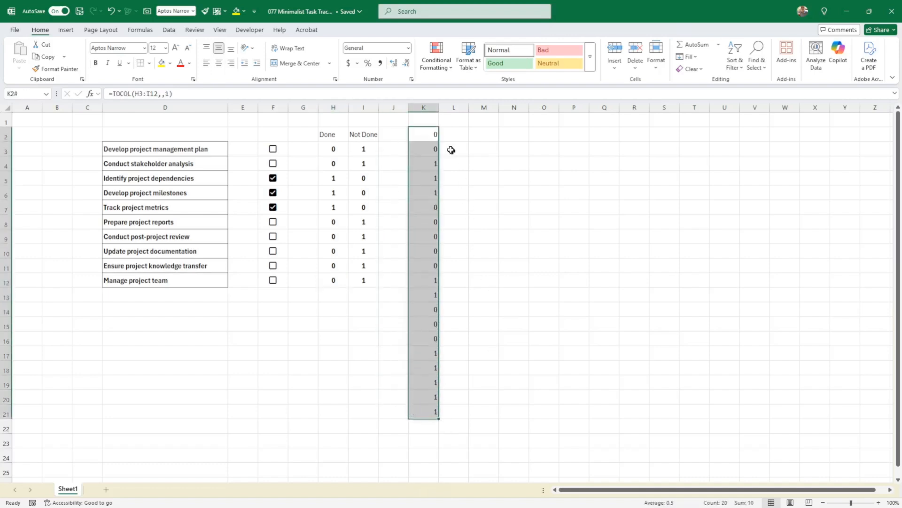
pyautogui.click(450, 137)
pyautogui.write('d')
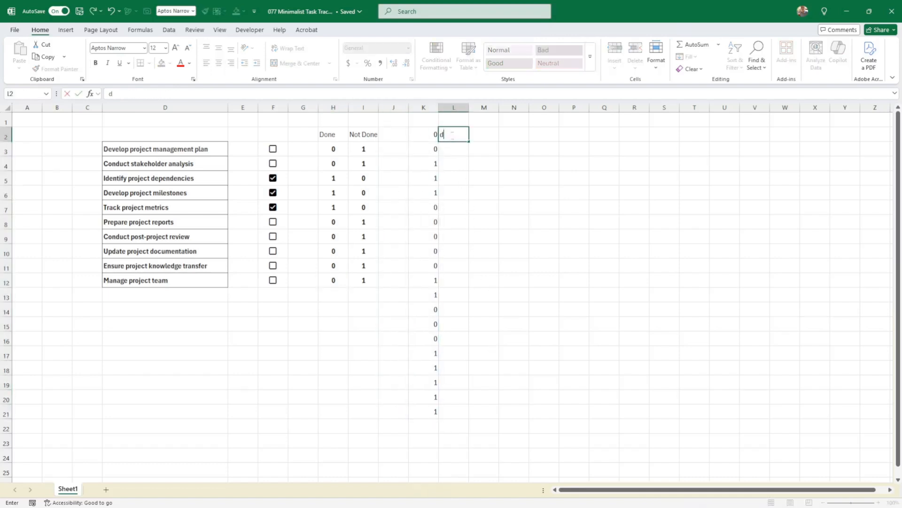
pyautogui.write('one')
pyautogui.hotkey('ctrl', 'Return')
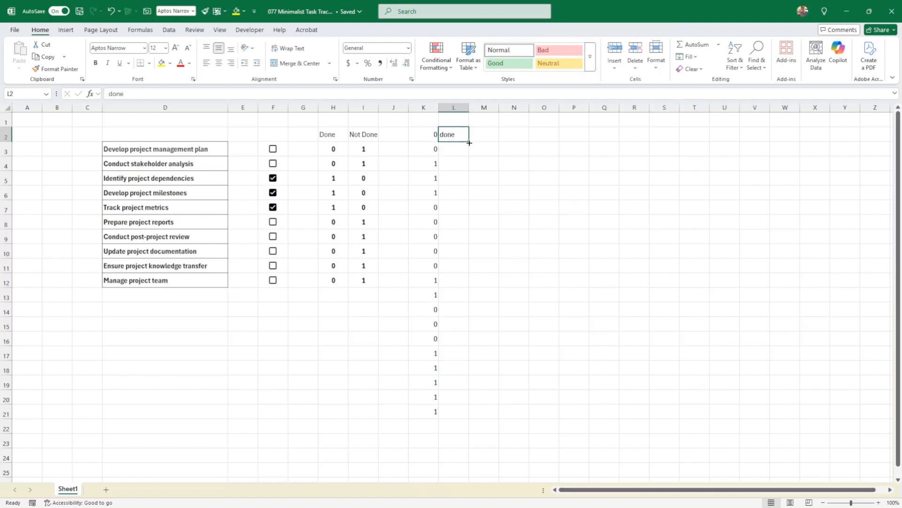
pyautogui.moveTo(469, 143); pyautogui.dragTo(470, 268)
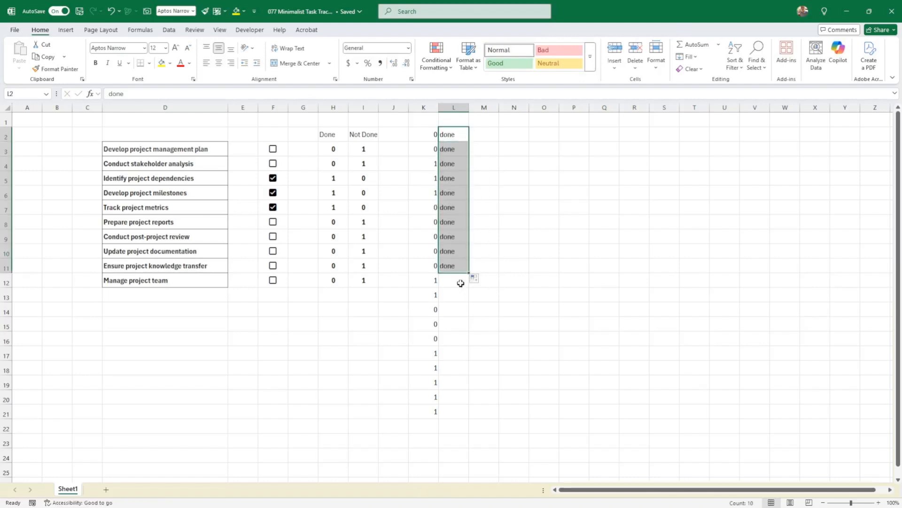
# Enter not done in L12 and fill it down to L21.
pyautogui.click(461, 283)
pyautogui.write('not')
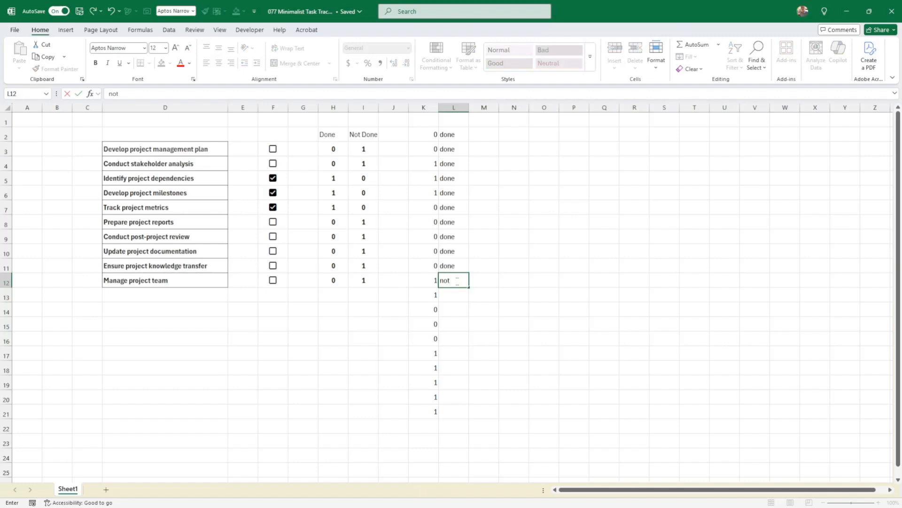
pyautogui.write(' done')
pyautogui.press('Return')
pyautogui.click(457, 281)
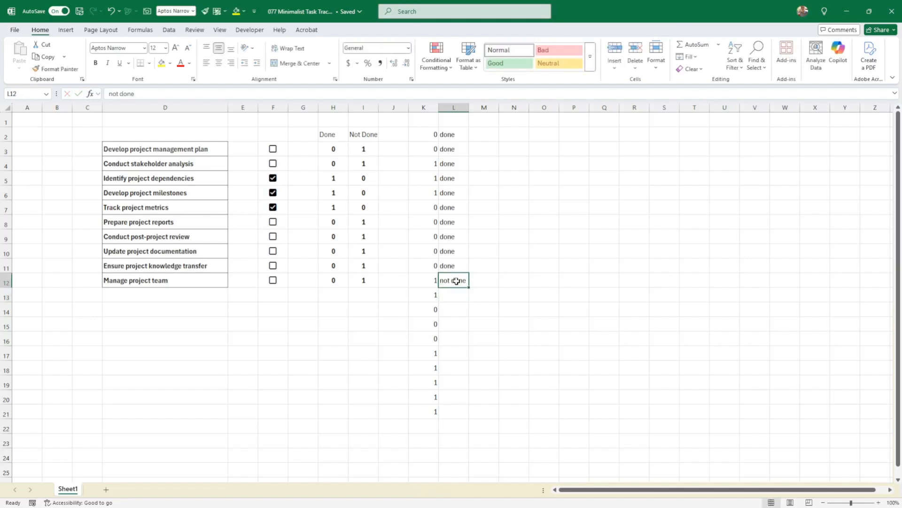
pyautogui.moveTo(471, 289); pyautogui.dragTo(471, 413)
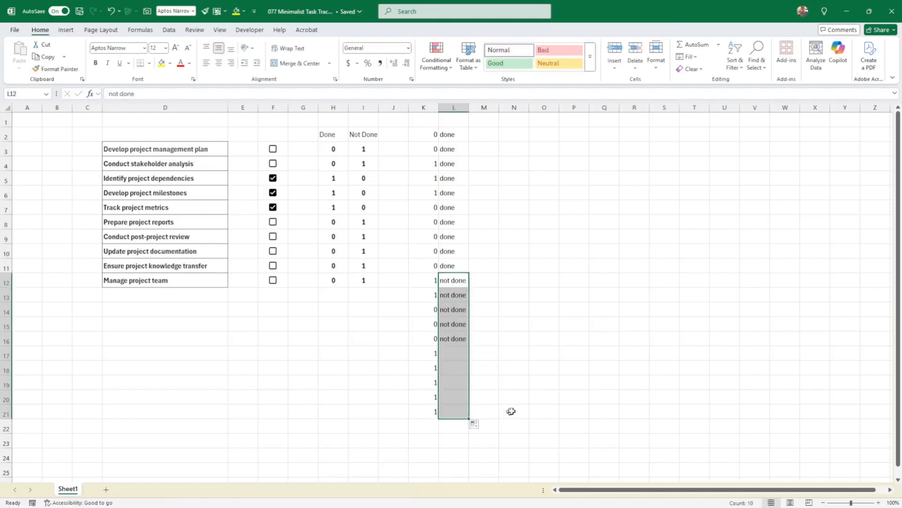
# Total the Done and Not Done columns with SUM in H14 and I14, formatted bold and centered.
pyautogui.click(574, 411)
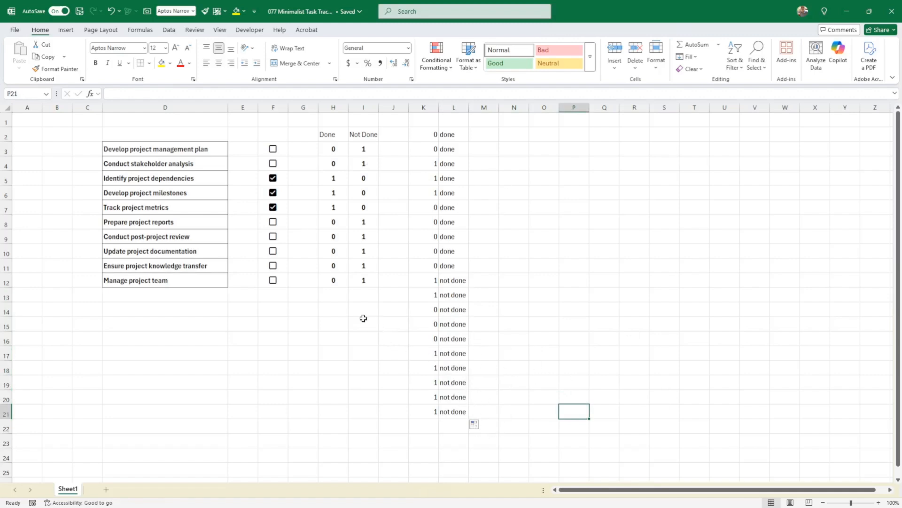
pyautogui.click(339, 310)
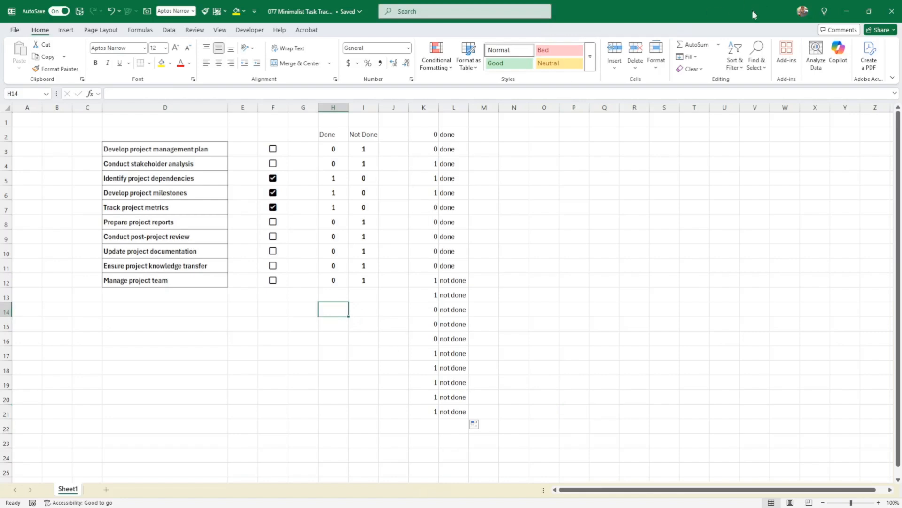
pyautogui.click(696, 45)
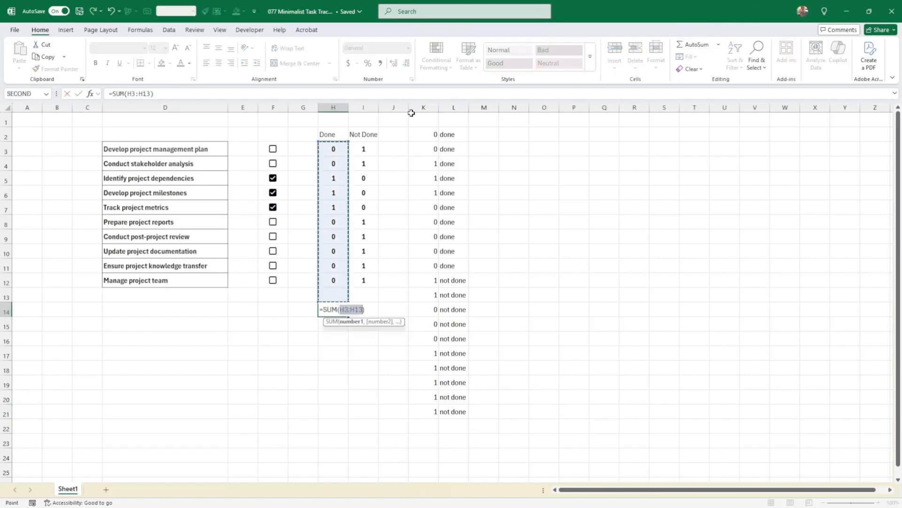
pyautogui.press('Return')
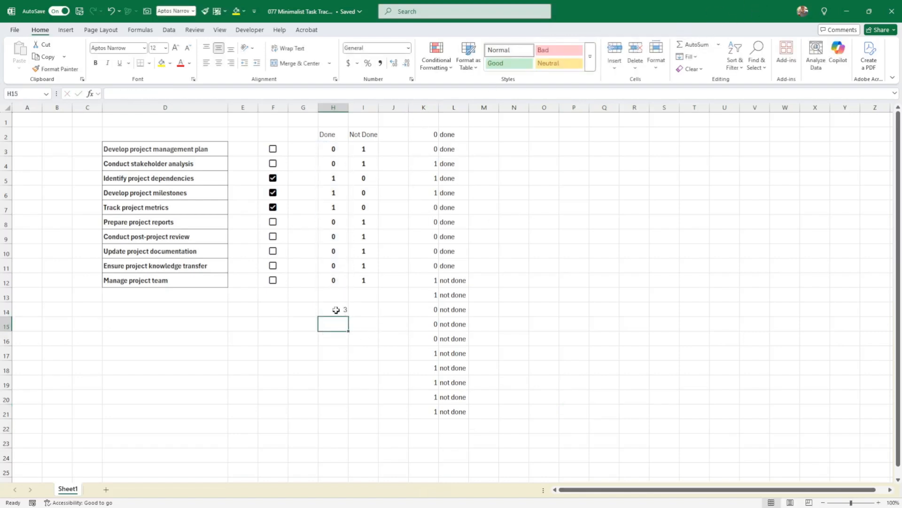
pyautogui.click(337, 310)
pyautogui.moveTo(349, 317)
pyautogui.mouseDown()
pyautogui.moveTo(371, 307)
pyautogui.moveTo(343, 309)
pyautogui.mouseUp()
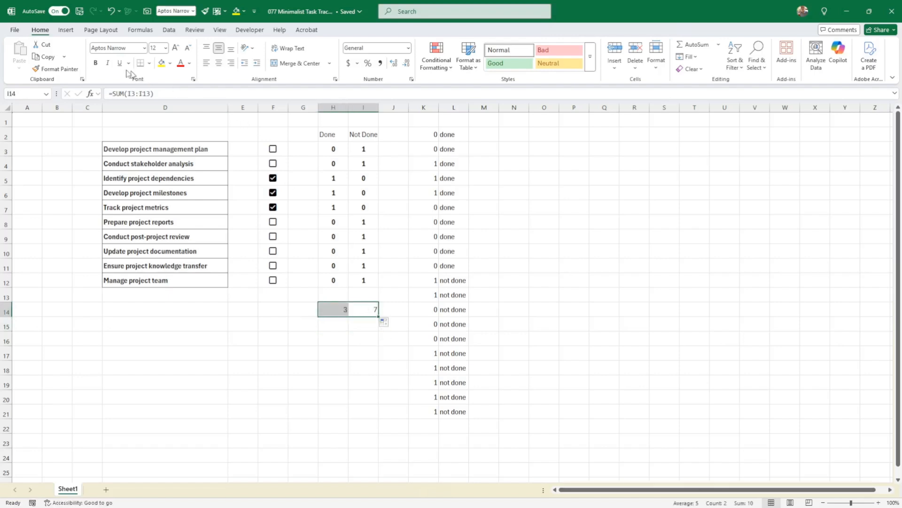
pyautogui.click(96, 63)
pyautogui.click(219, 66)
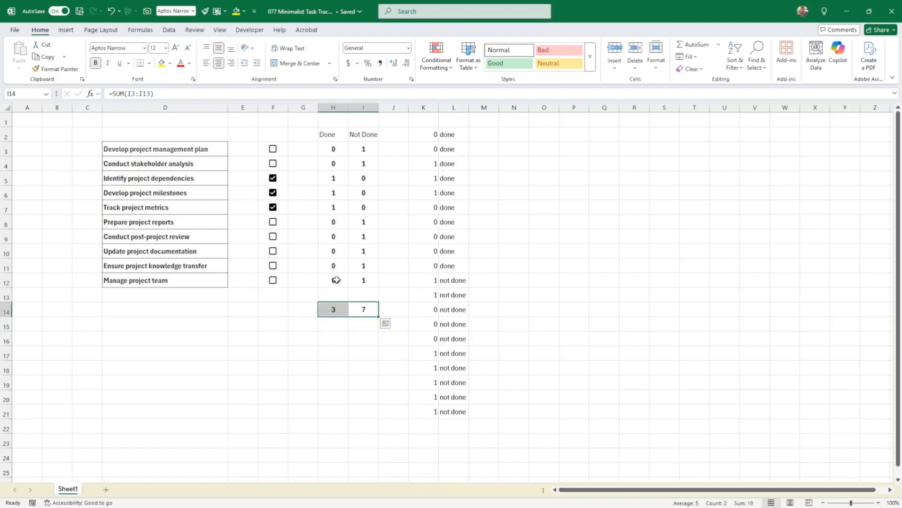
# Insert a 2-D pie chart from the selected Done and Not Done totals.
pyautogui.click(67, 30)
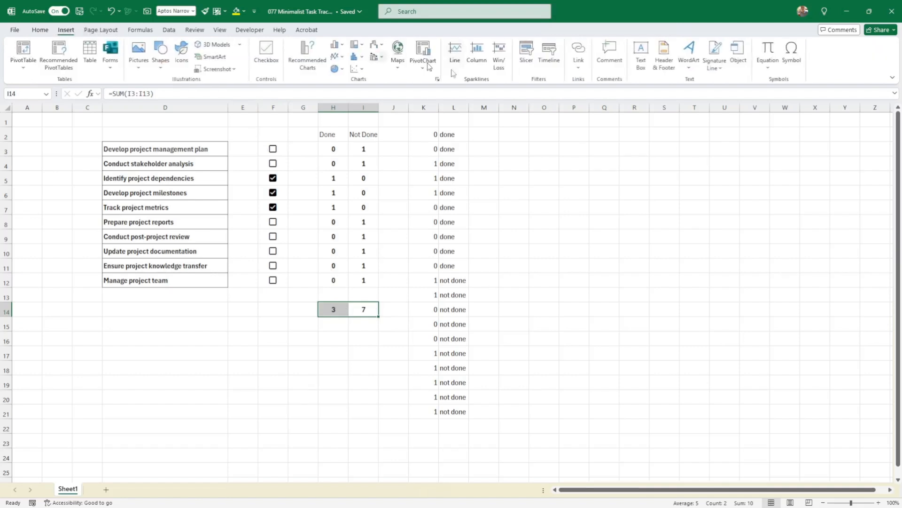
pyautogui.click(336, 73)
pyautogui.click(343, 99)
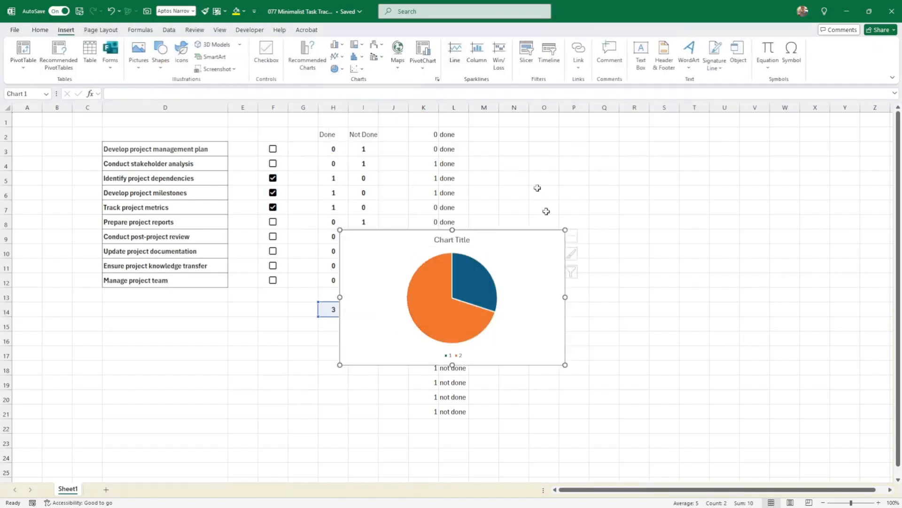
# Tick the checkboxes for tasks in rows 3, 4 and 8 to test the chart.
pyautogui.click(273, 165)
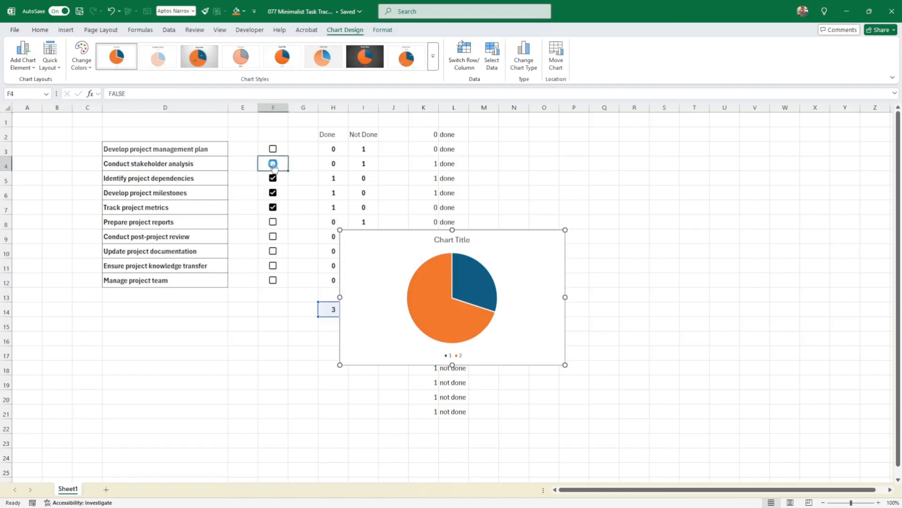
pyautogui.click(274, 152)
pyautogui.click(274, 151)
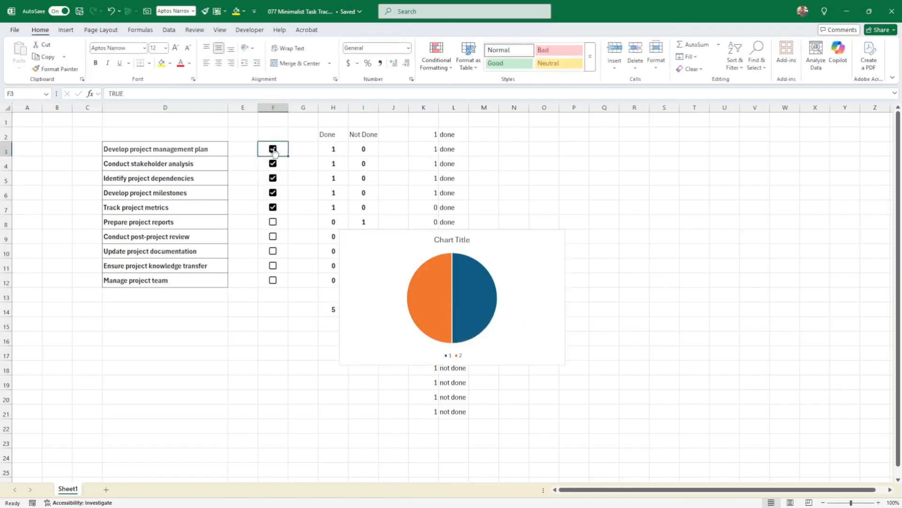
pyautogui.click(273, 224)
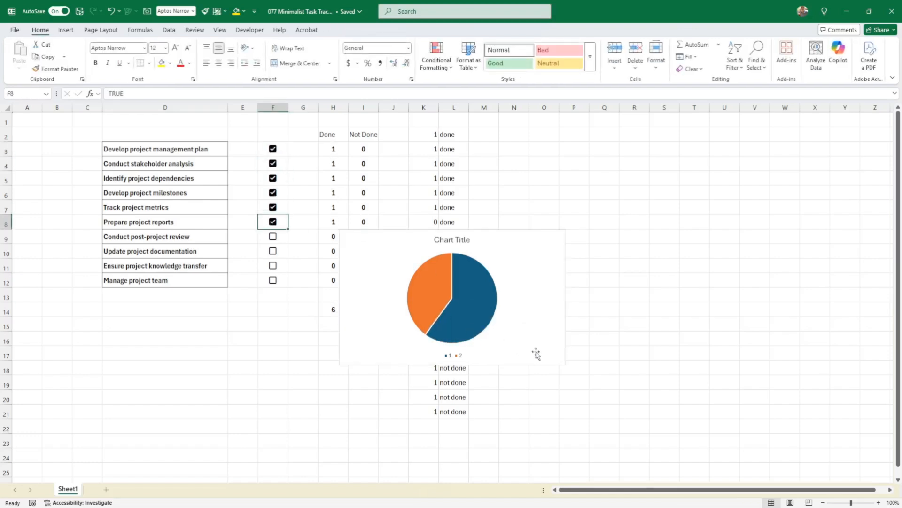
# Move the pie chart to the right of the helper columns, near rows 3 to 11.
pyautogui.moveTo(521, 365); pyautogui.dragTo(678, 289)
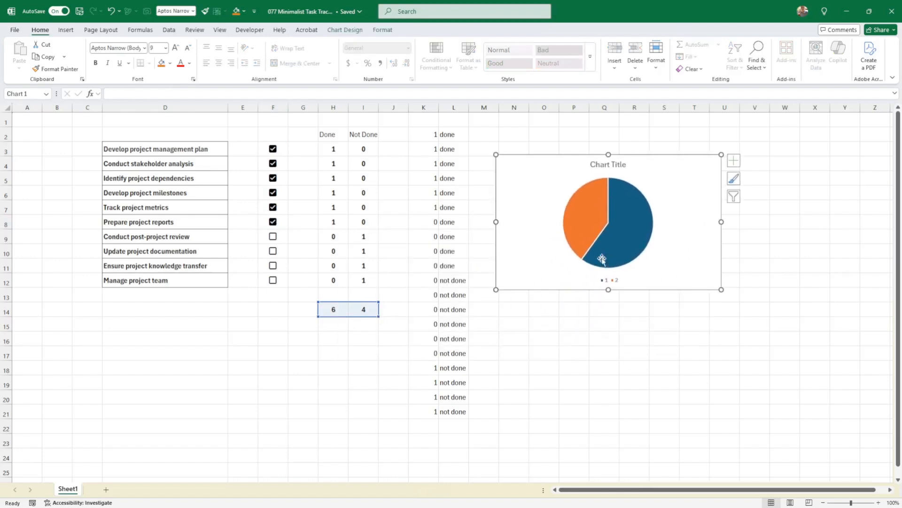
pyautogui.moveTo(605, 216)
pyautogui.moveTo(569, 155); pyautogui.dragTo(652, 141)
pyautogui.click(533, 176)
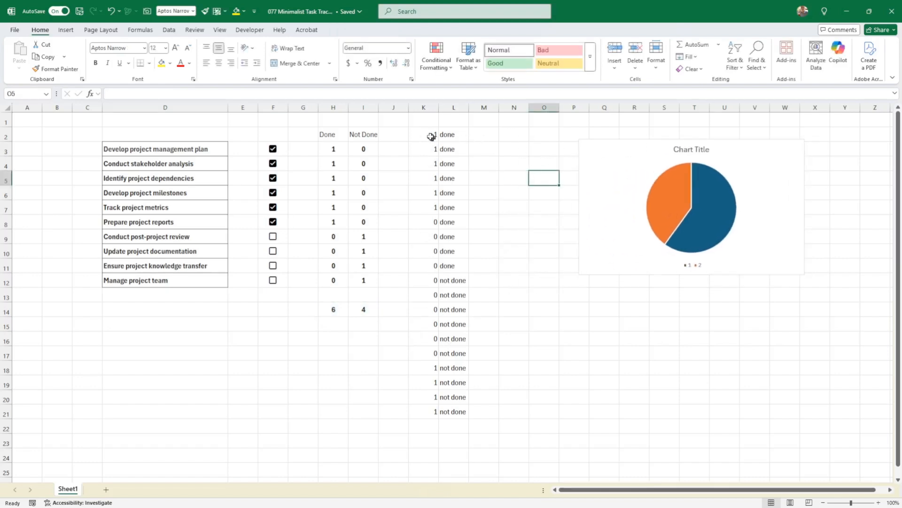
# Select K2:K21 and insert a 2-D pie chart from it.
pyautogui.moveTo(430, 135); pyautogui.dragTo(422, 412)
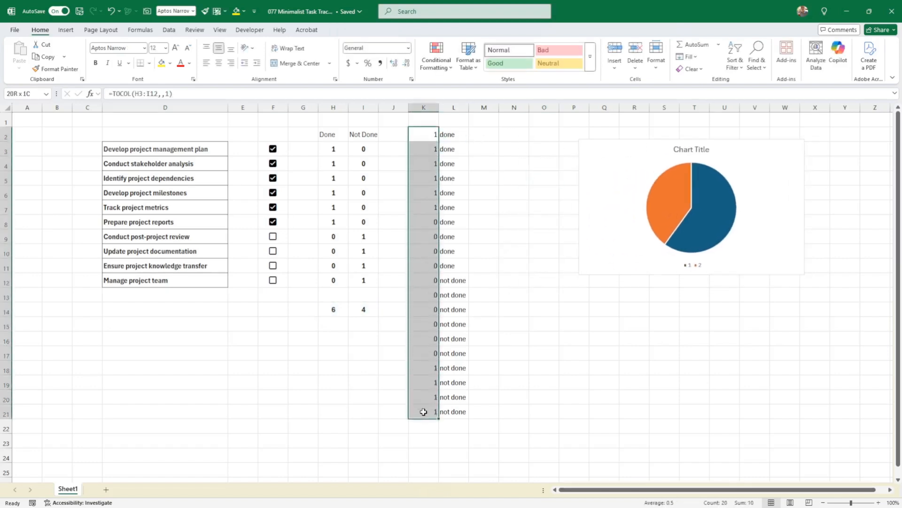
pyautogui.click(72, 30)
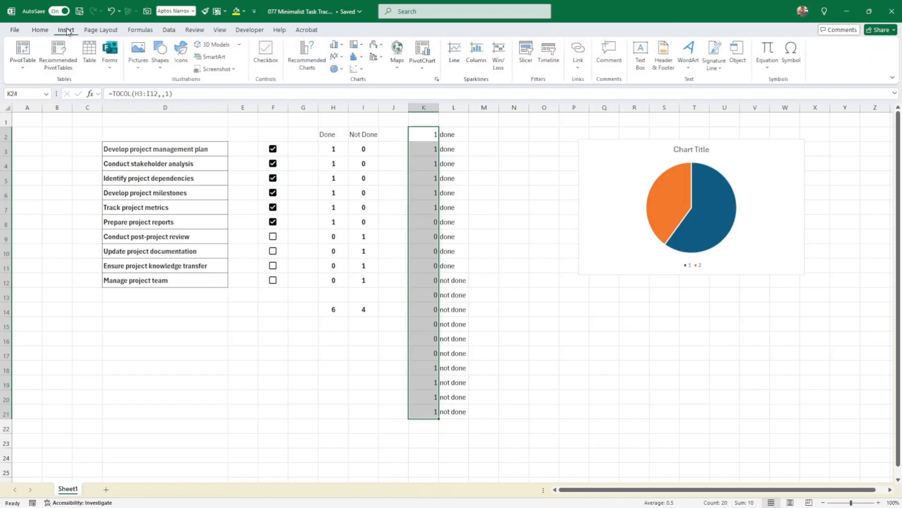
pyautogui.click(343, 71)
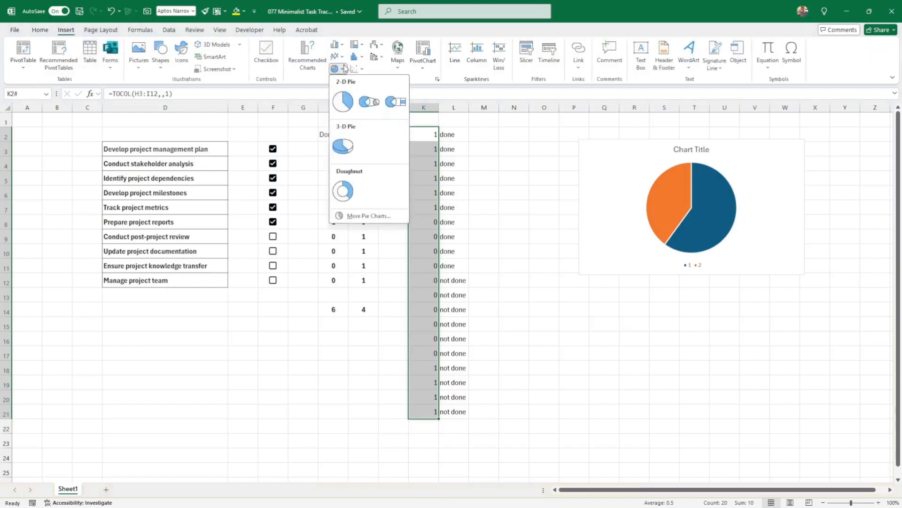
pyautogui.click(343, 98)
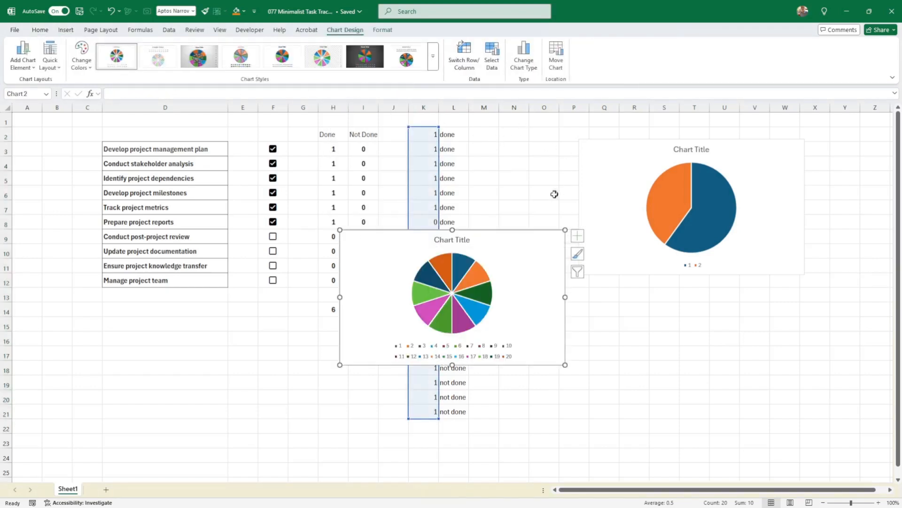
# Enlarge the new pie chart and move it over the first chart beside the helper columns.
pyautogui.moveTo(565, 230); pyautogui.dragTo(588, 165)
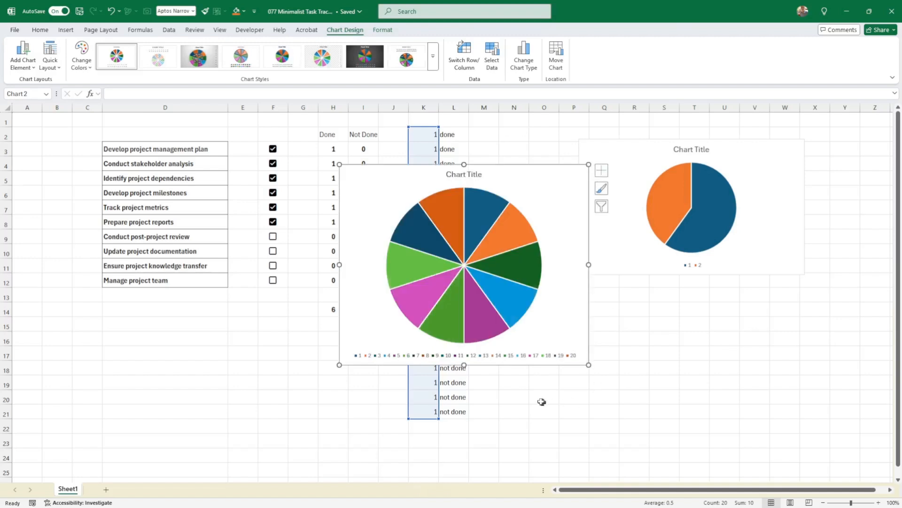
pyautogui.moveTo(507, 363); pyautogui.dragTo(692, 333)
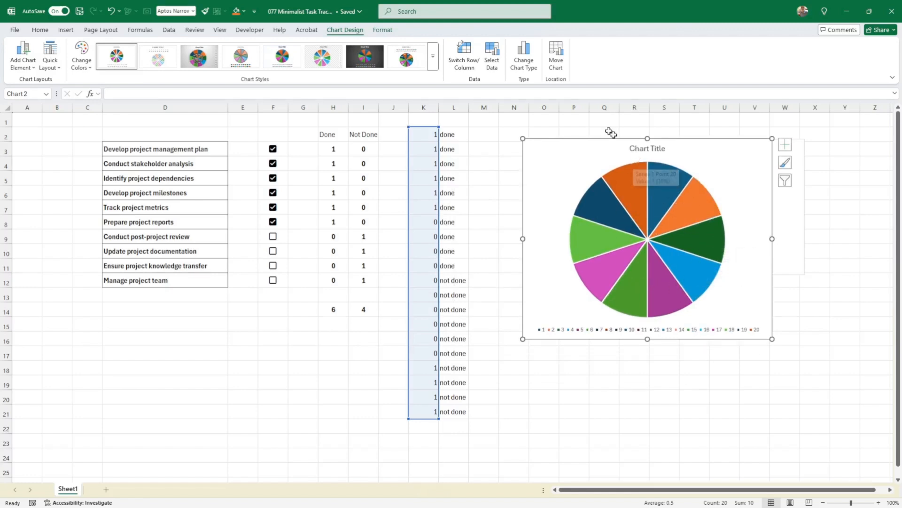
# Fill the whole pie series of the new chart with blue.
pyautogui.click(699, 278)
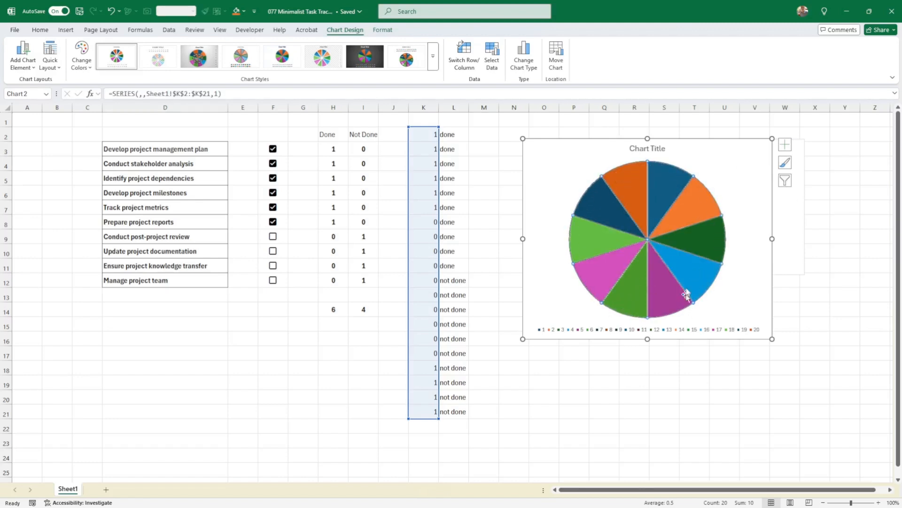
pyautogui.click(40, 30)
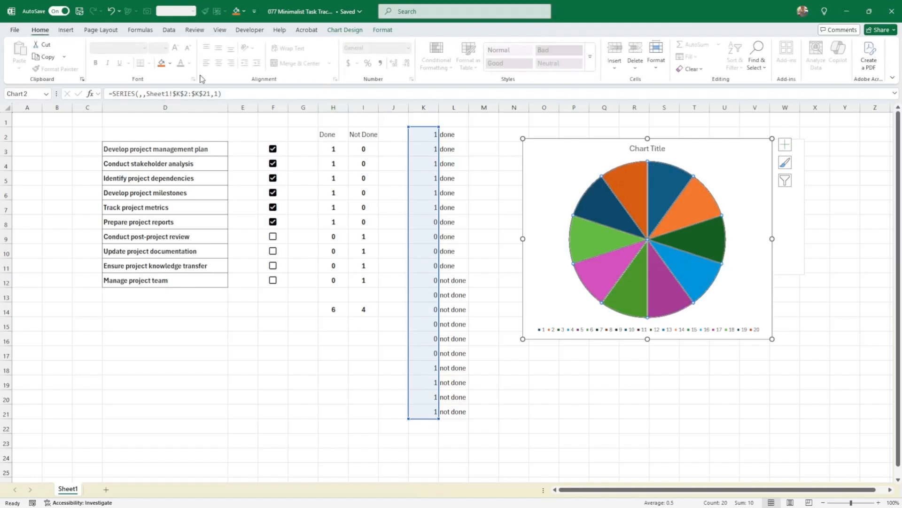
pyautogui.click(171, 64)
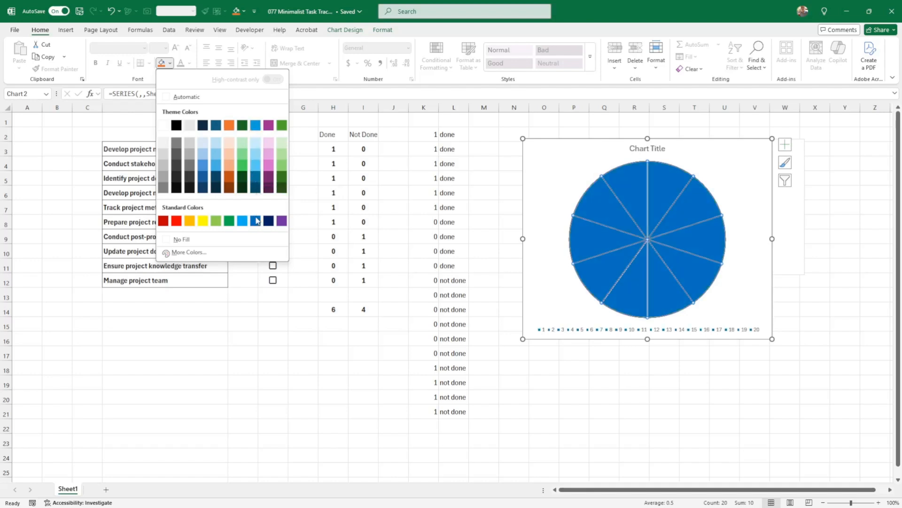
pyautogui.press('Escape')
pyautogui.click(626, 415)
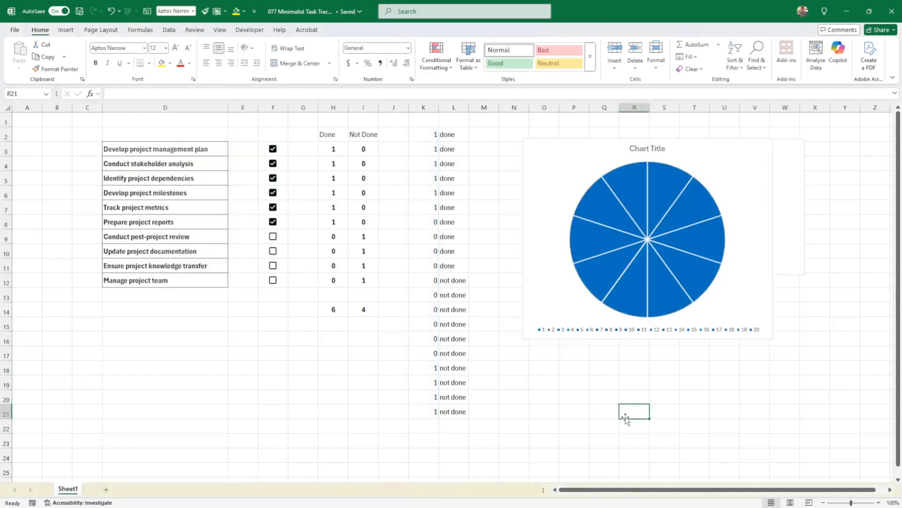
# Tick the checkboxes for the tasks in rows 9 through 11.
pyautogui.click(272, 236)
pyautogui.click(273, 253)
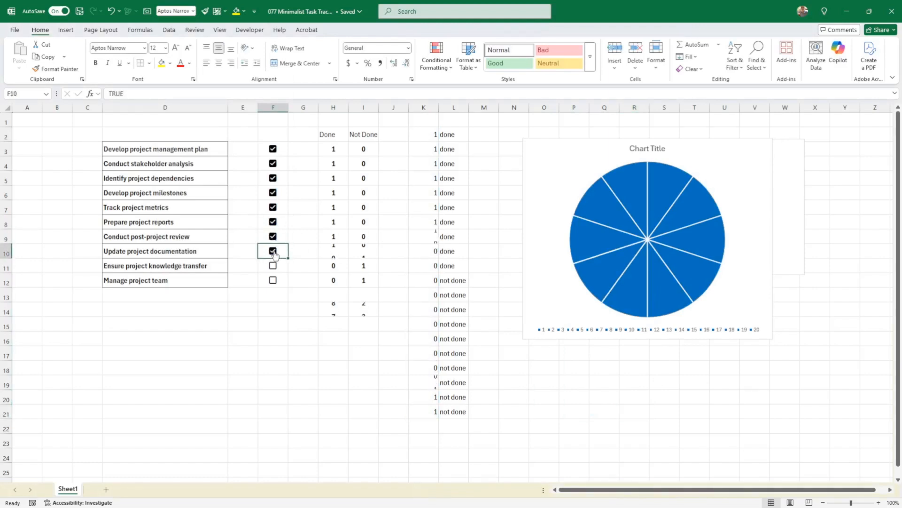
pyautogui.click(273, 266)
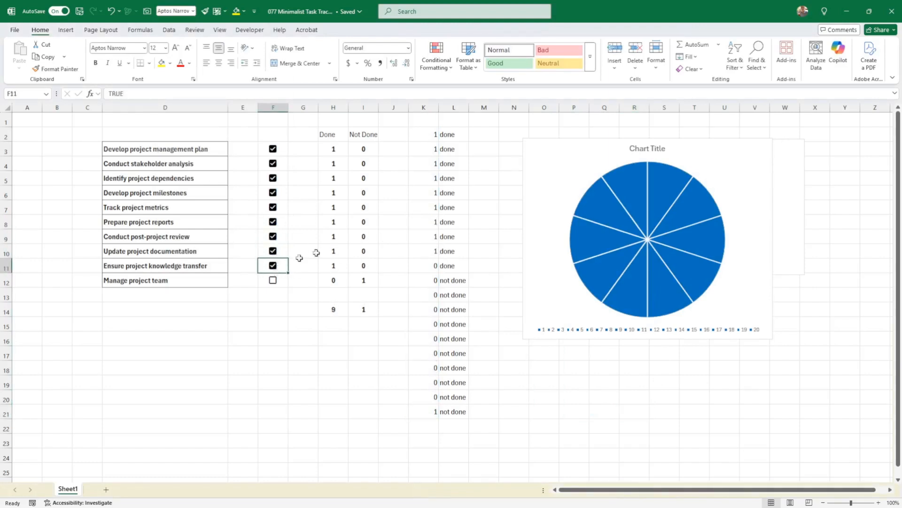
# Nudge the pie chart slightly down and left.
pyautogui.click(701, 289)
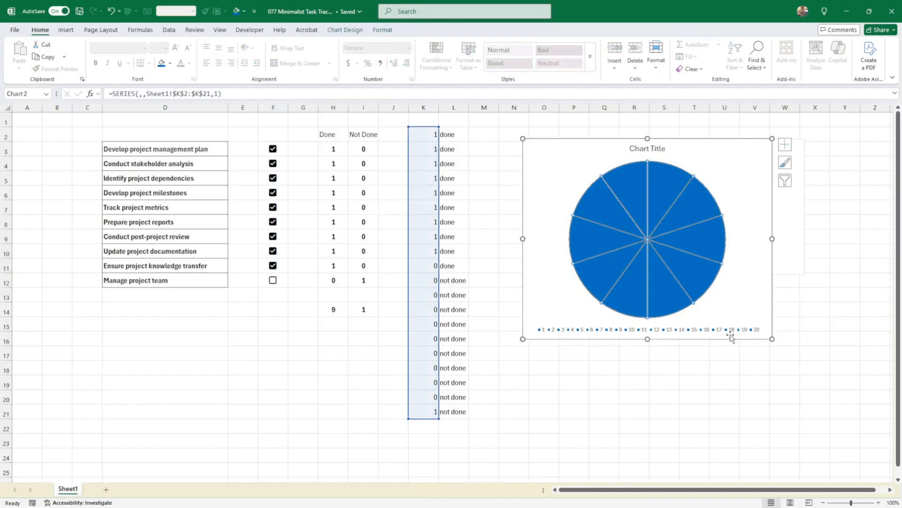
pyautogui.moveTo(731, 341); pyautogui.dragTo(729, 345)
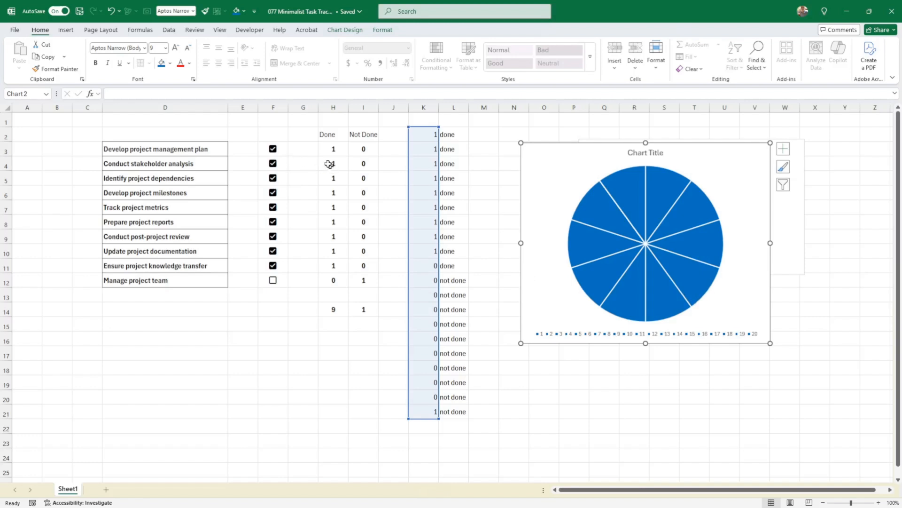
pyautogui.click(331, 135)
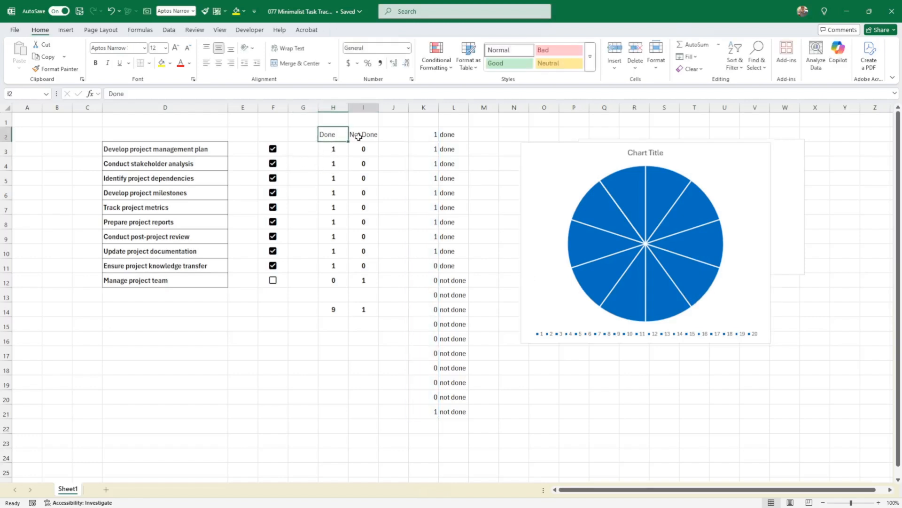
pyautogui.click(362, 135)
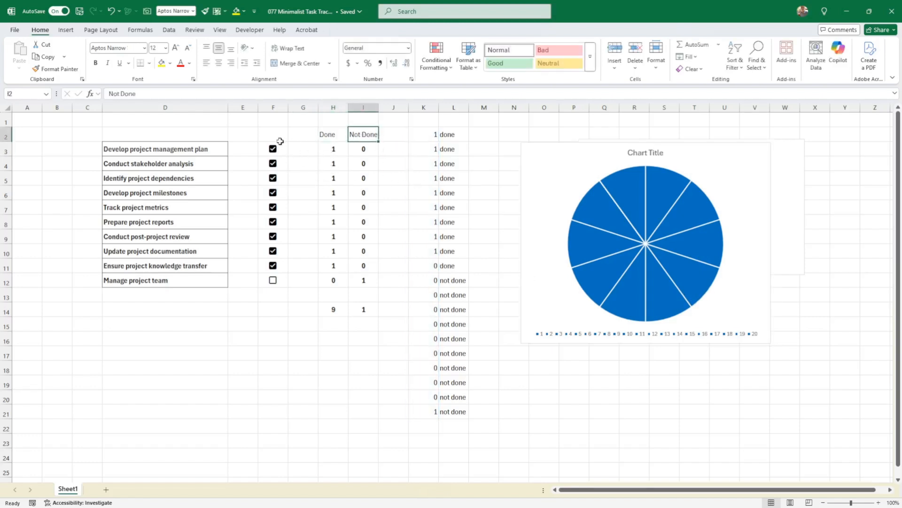
# Tick the Manage project team checkbox.
pyautogui.click(277, 280)
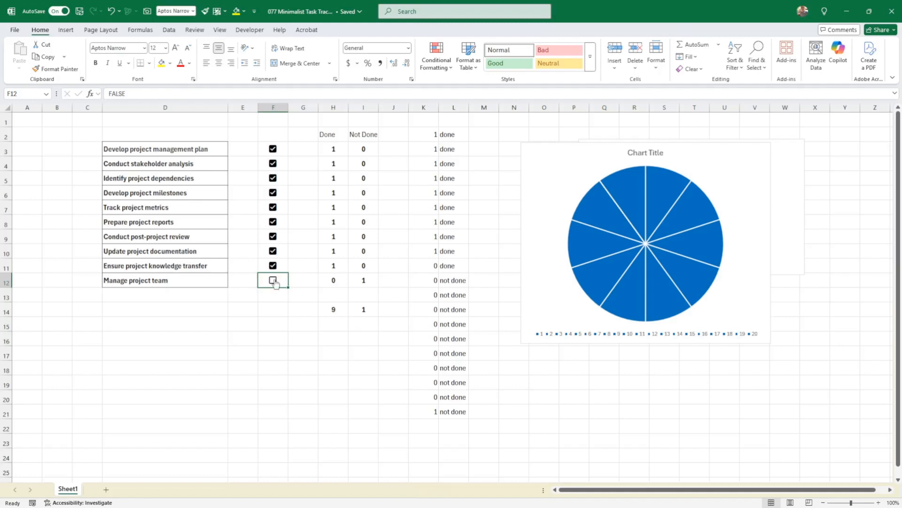
pyautogui.click(273, 280)
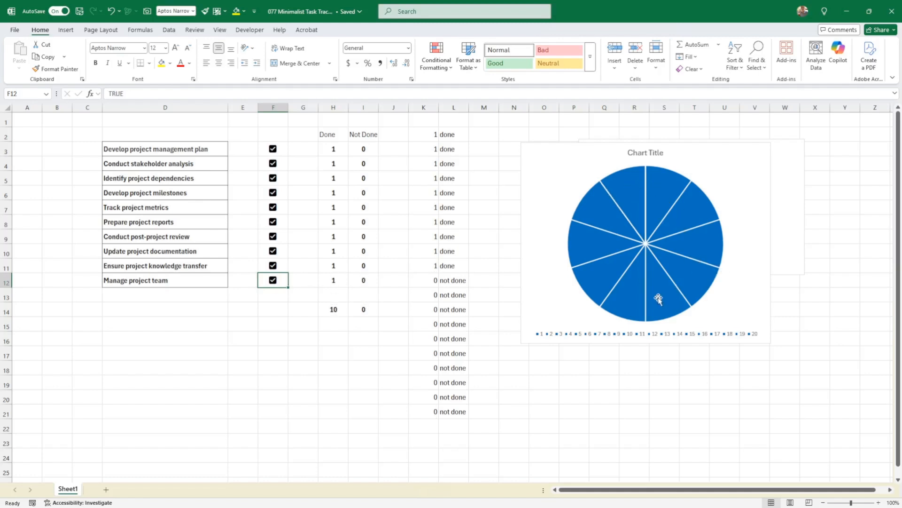
pyautogui.moveTo(657, 300)
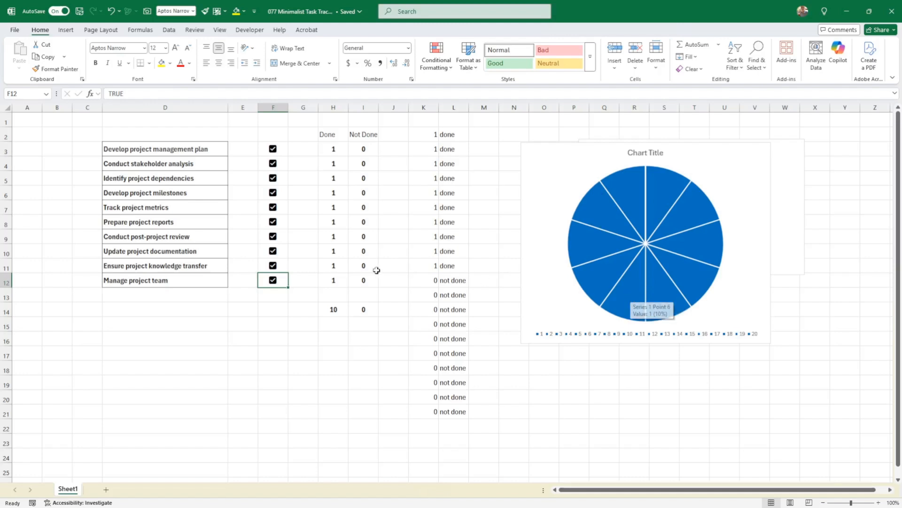
# Clear the checkboxes of all tasks in column F.
pyautogui.click(273, 149)
pyautogui.click(273, 164)
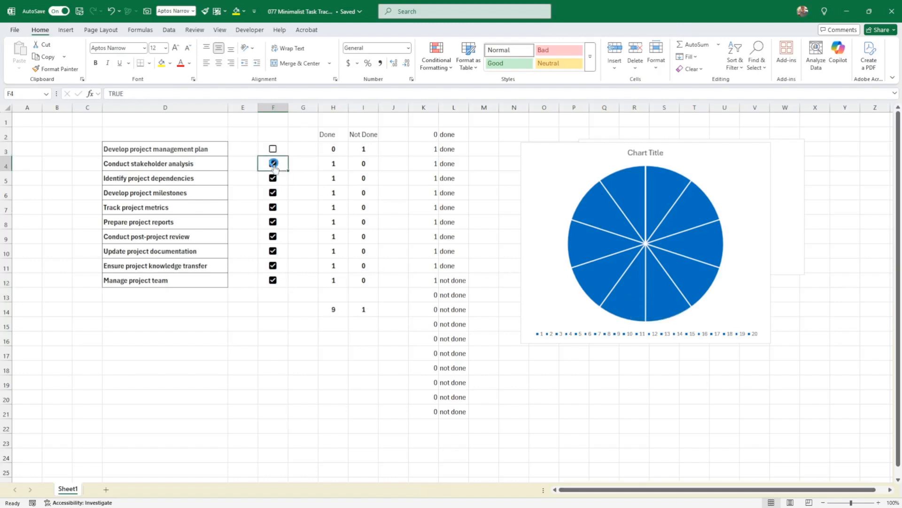
pyautogui.click(272, 178)
pyautogui.click(273, 193)
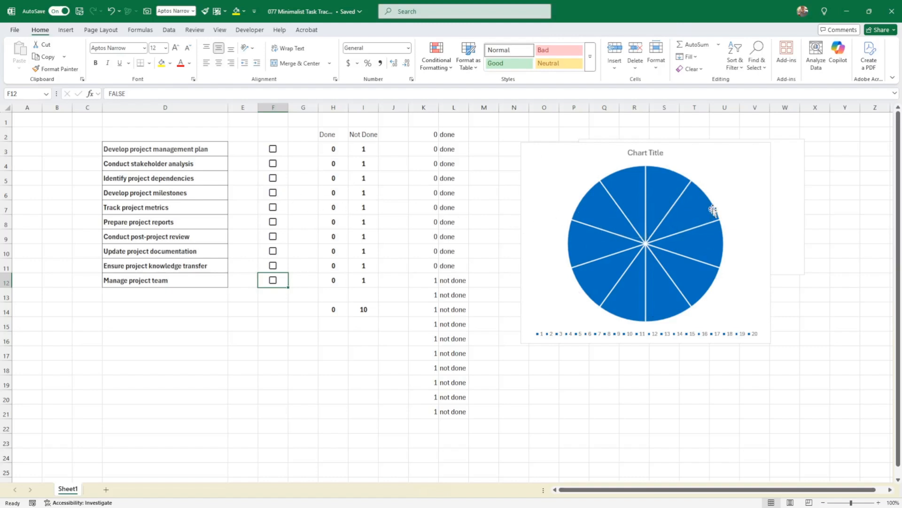
# Fill the top slice of the pie with Turquoise, Accent 4, Lighter 40%.
pyautogui.click(667, 187)
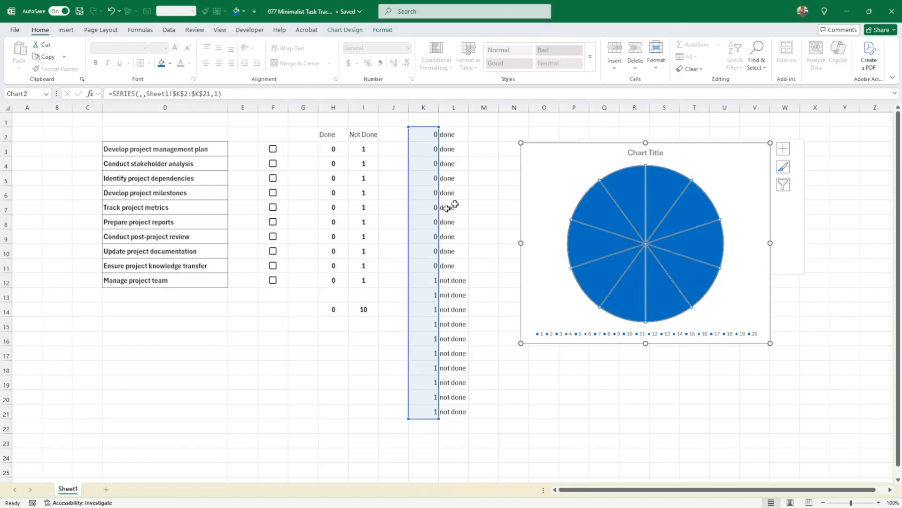
pyautogui.click(841, 254)
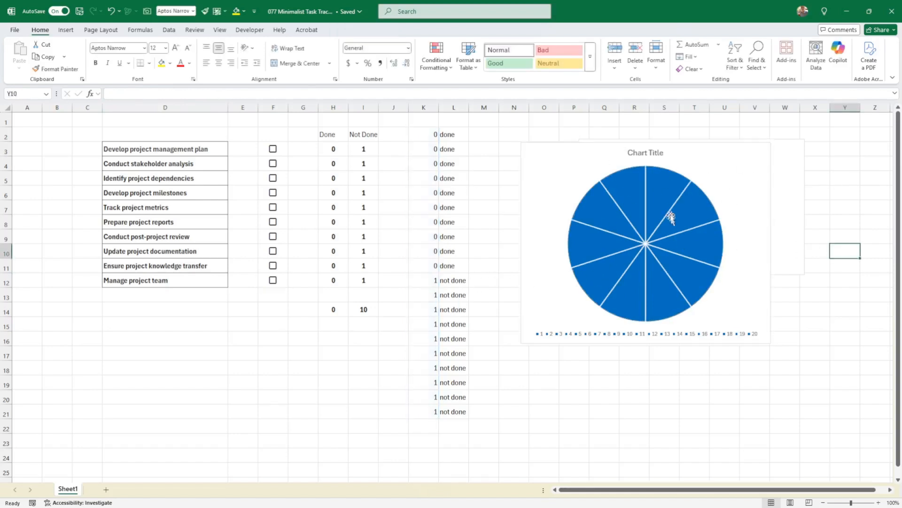
pyautogui.click(659, 191)
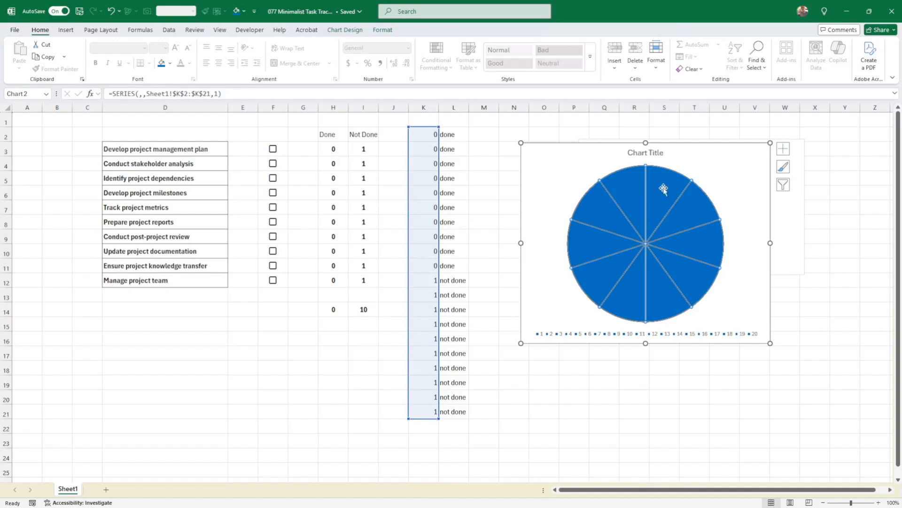
pyautogui.click(663, 189)
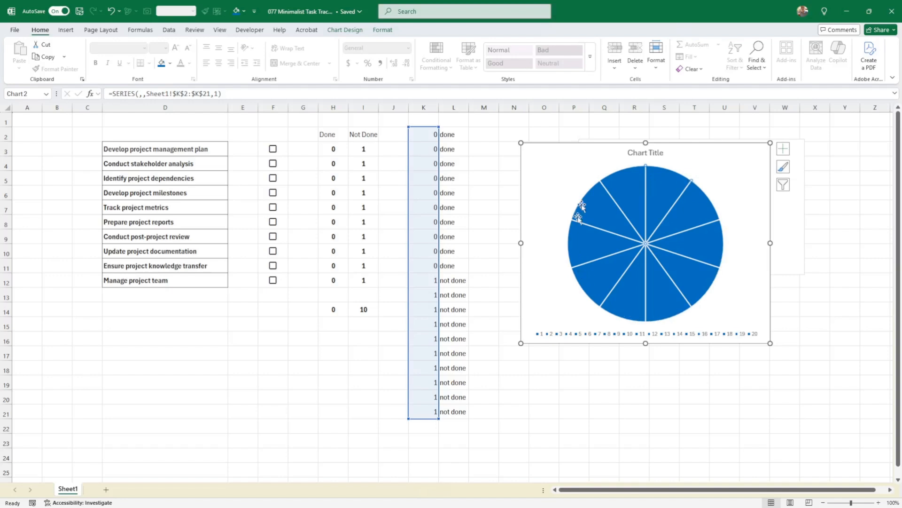
pyautogui.click(170, 63)
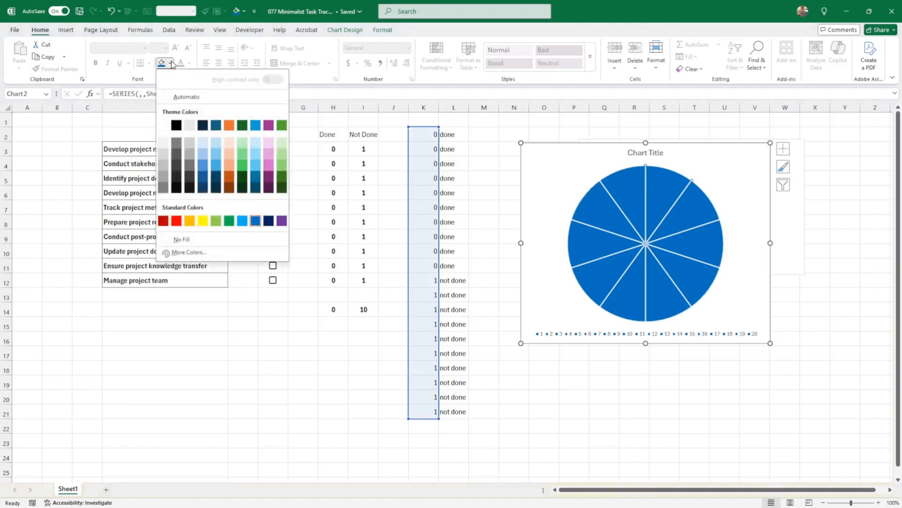
pyautogui.click(255, 166)
pyautogui.press('Escape')
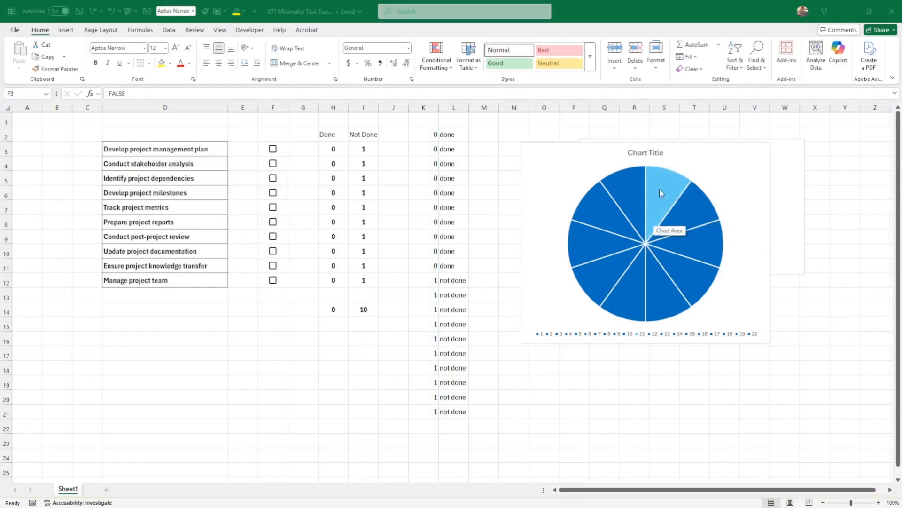
pyautogui.click(697, 215)
pyautogui.click(697, 214)
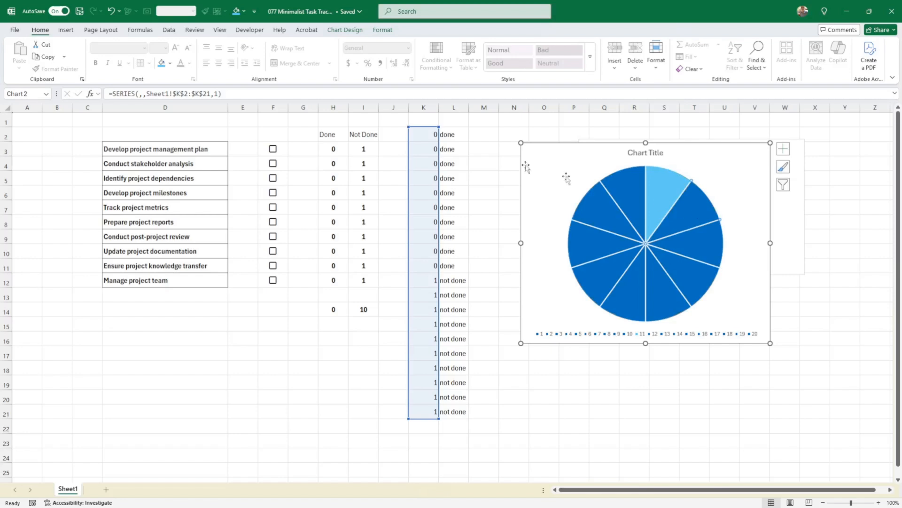
# Apply the same Turquoise, Accent 4, Lighter 40% fill to each of the remaining visible pie slices.
pyautogui.click(162, 63)
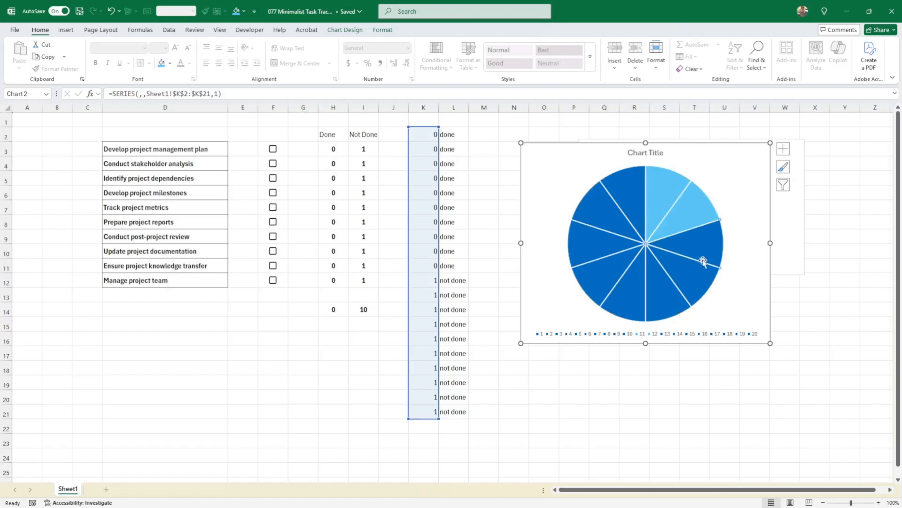
pyautogui.press('F4')
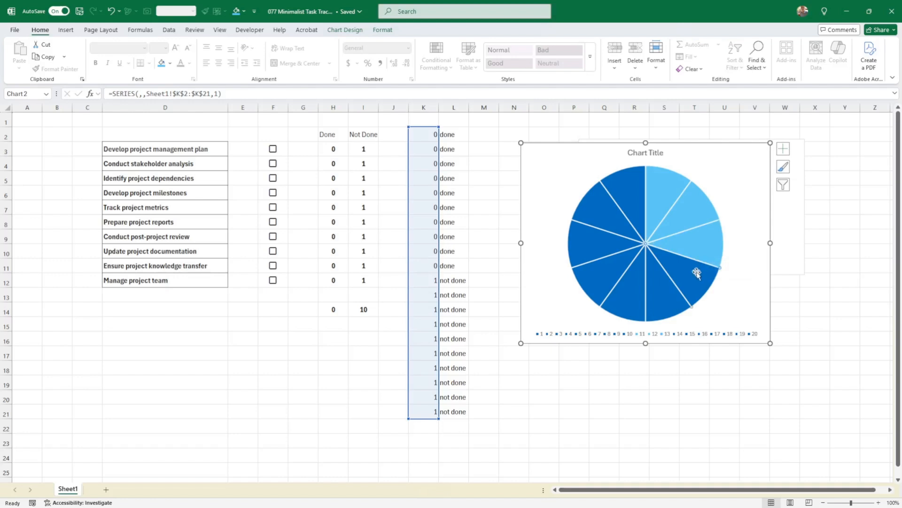
pyautogui.press('F4')
pyautogui.click(667, 297)
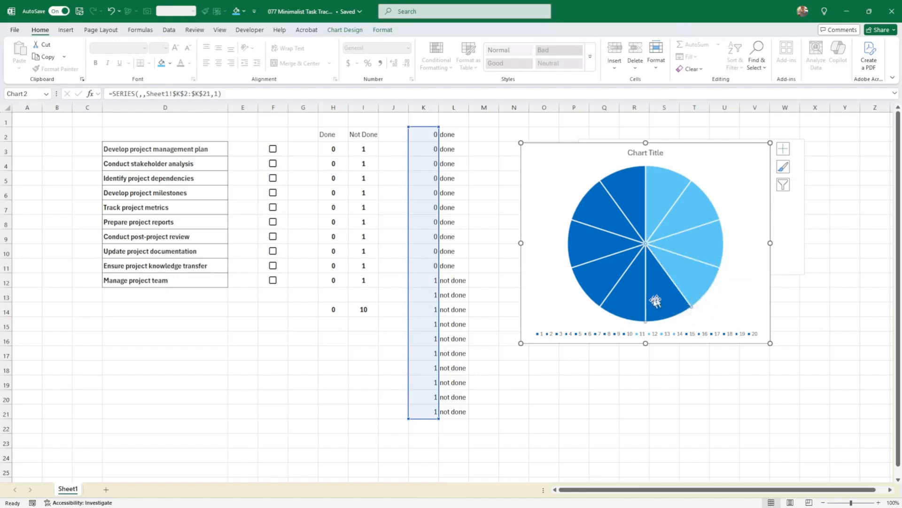
pyautogui.press('F4')
pyautogui.click(625, 300)
pyautogui.press('F4')
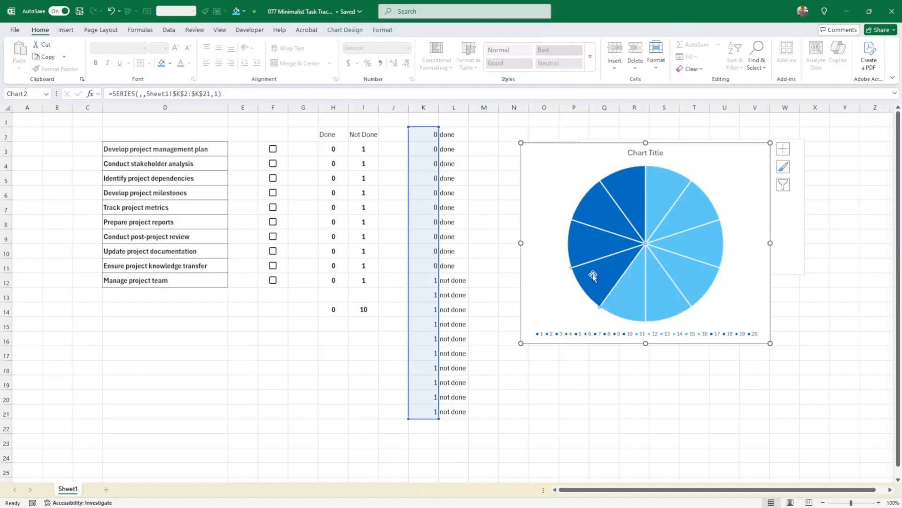
pyautogui.press('F4')
pyautogui.press('F4')
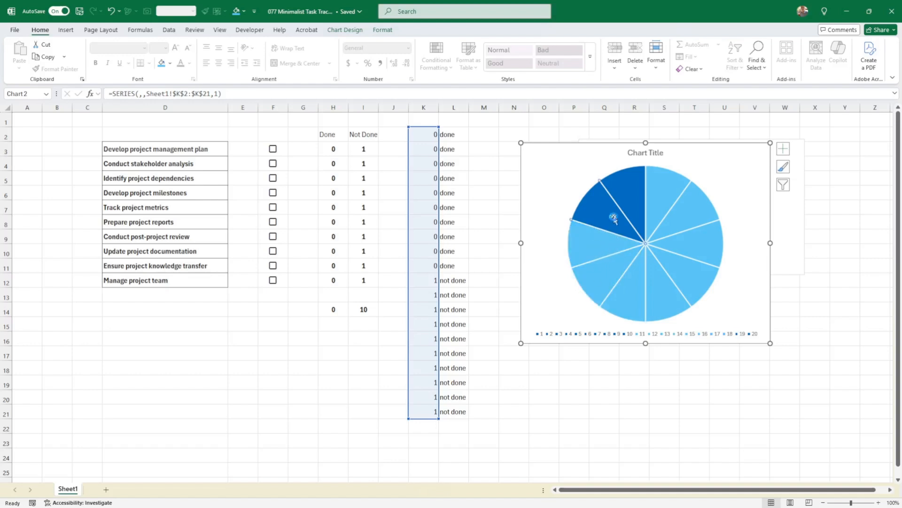
pyautogui.press('F4')
pyautogui.press('F4')
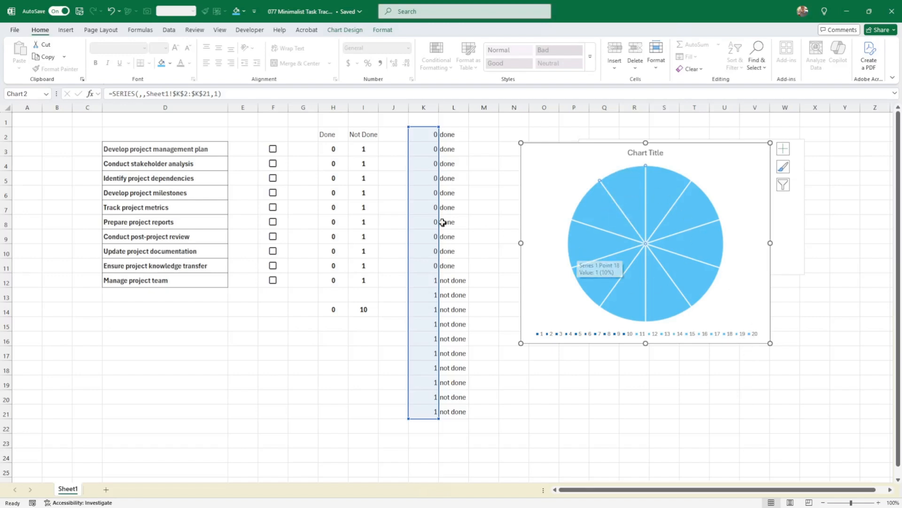
# Tick the checkboxes for six tasks, including Develop project management plan, Conduct stakeholder analysis and Update project documentation.
pyautogui.click(273, 149)
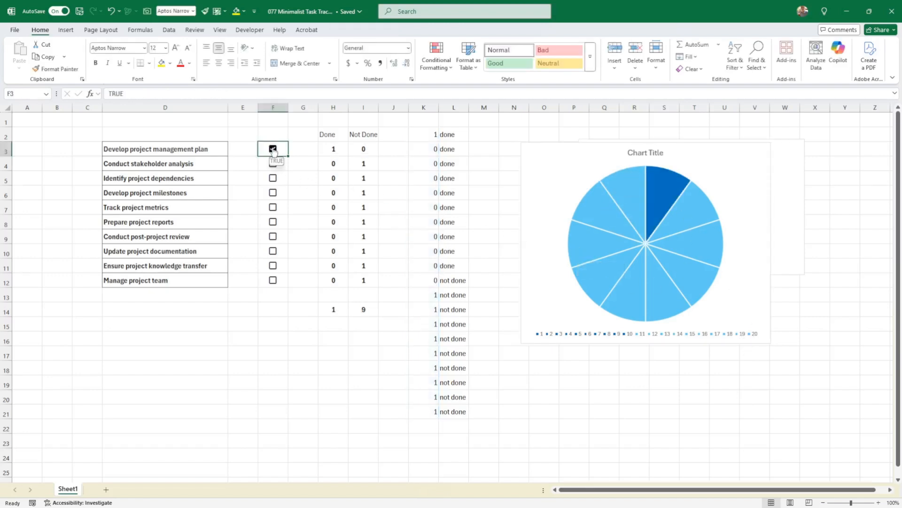
pyautogui.moveTo(663, 186)
pyautogui.click(272, 166)
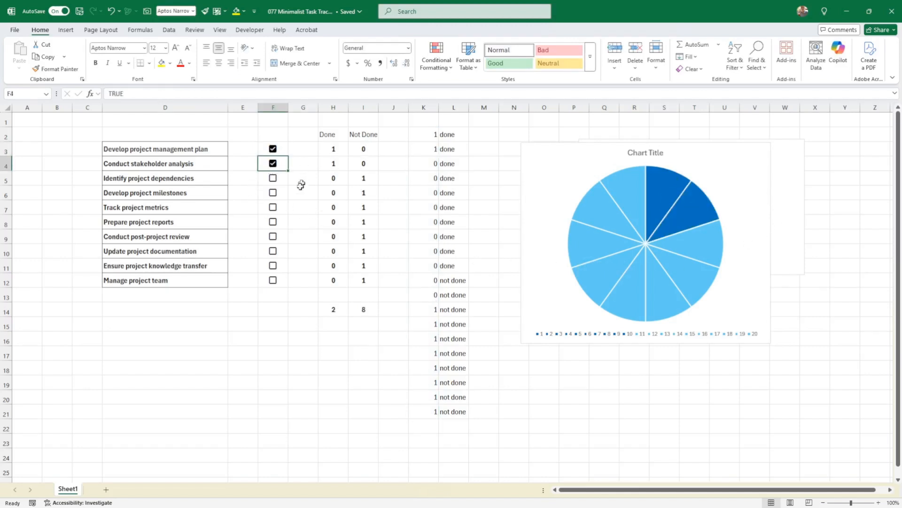
pyautogui.click(273, 237)
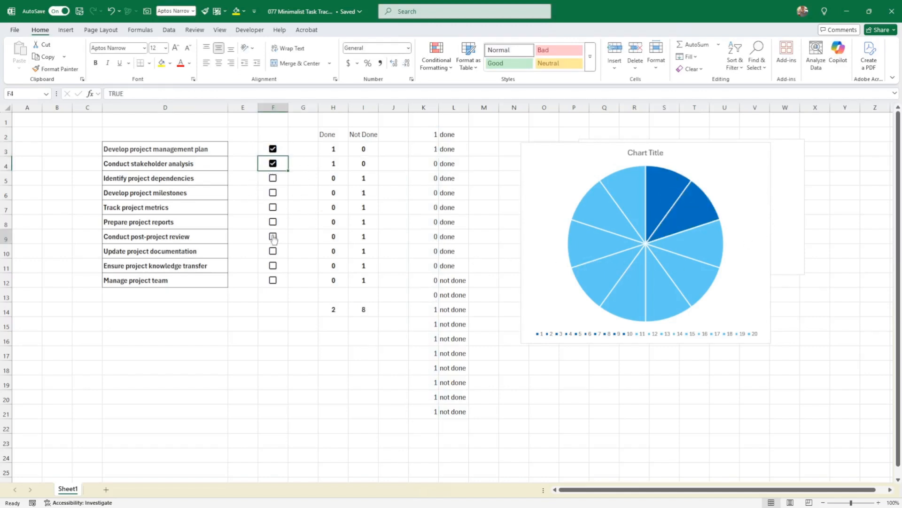
pyautogui.click(272, 266)
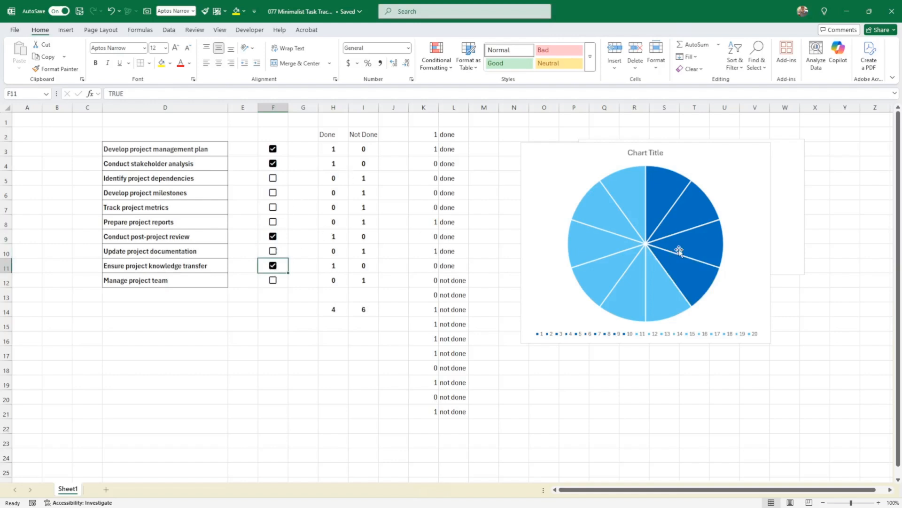
pyautogui.click(276, 280)
pyautogui.moveTo(706, 346); pyautogui.dragTo(715, 379)
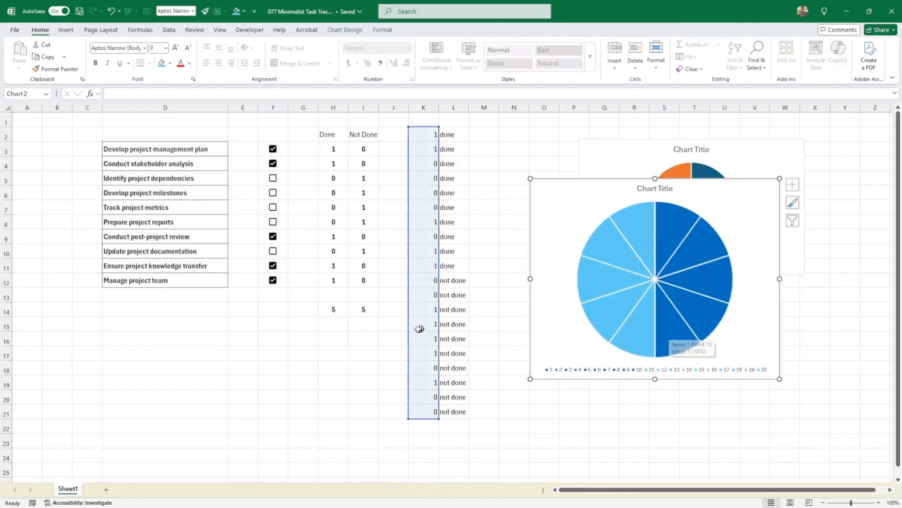
pyautogui.click(273, 252)
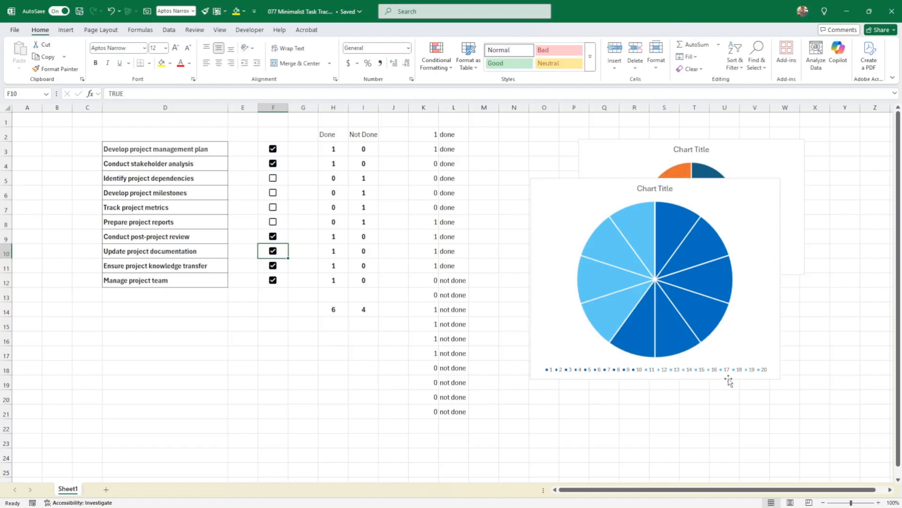
# Reposition the pie chart on the sheet and remove its legend.
pyautogui.moveTo(729, 381); pyautogui.dragTo(759, 328)
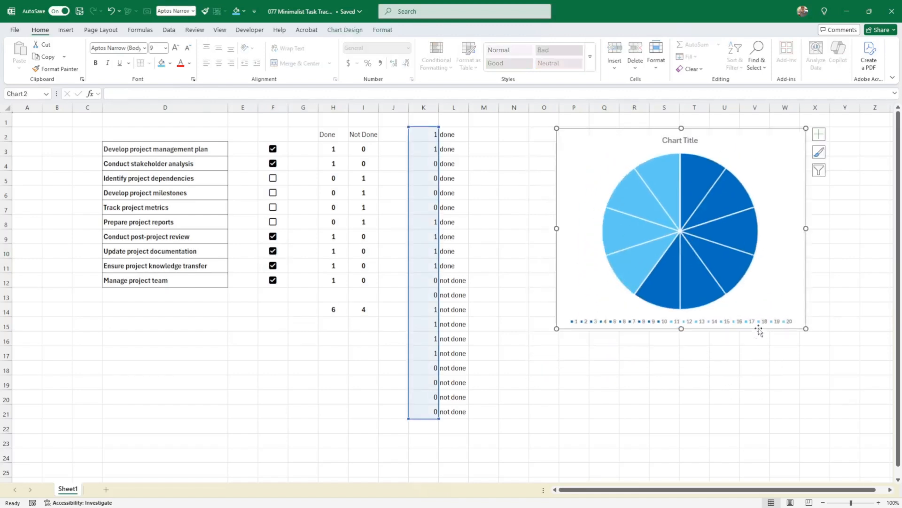
pyautogui.click(698, 319)
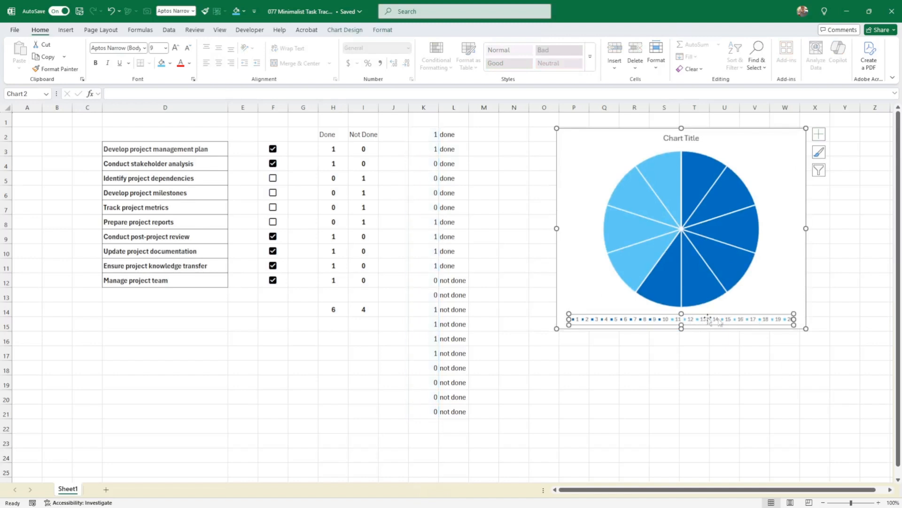
pyautogui.moveTo(755, 329); pyautogui.dragTo(713, 411)
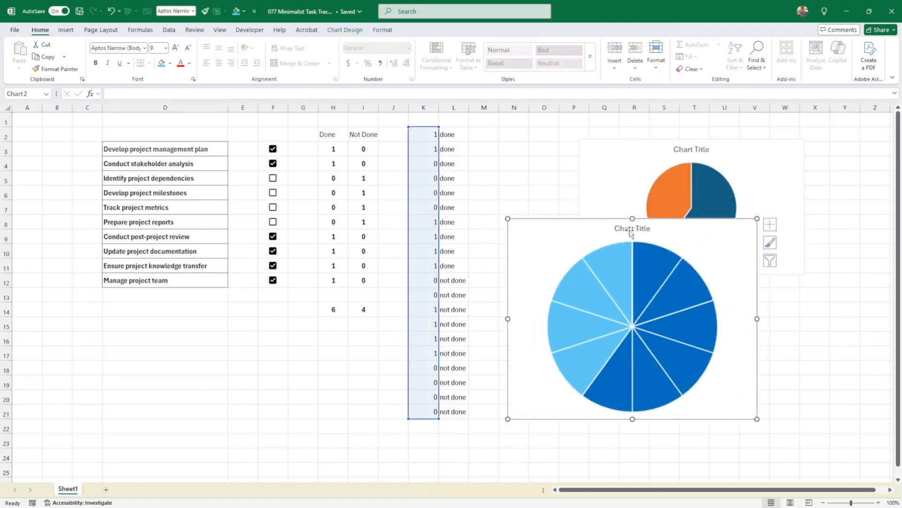
# Delete the chart title and shorten the pie chart's height.
pyautogui.click(631, 230)
pyautogui.press('Delete')
pyautogui.moveTo(702, 419); pyautogui.dragTo(700, 330)
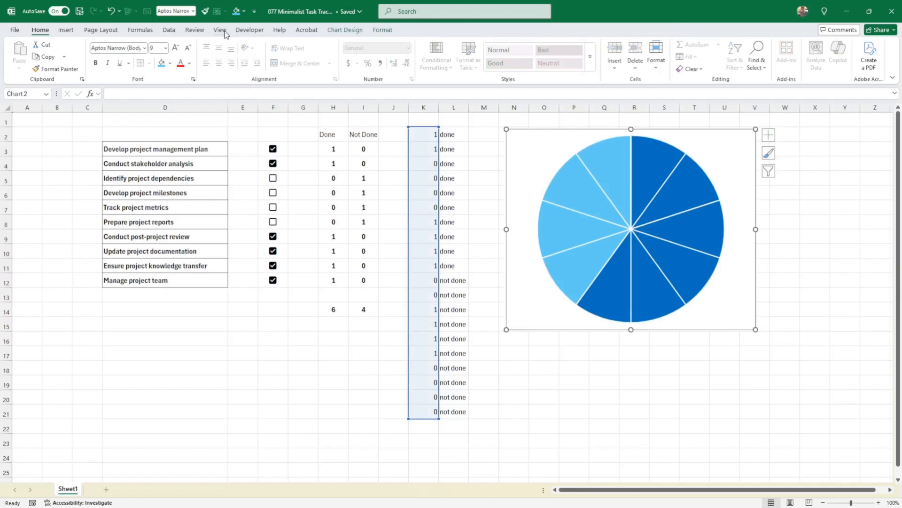
# Hide the sheet gridlines and move the pie chart next to the task list, resizing it smaller.
pyautogui.click(220, 30)
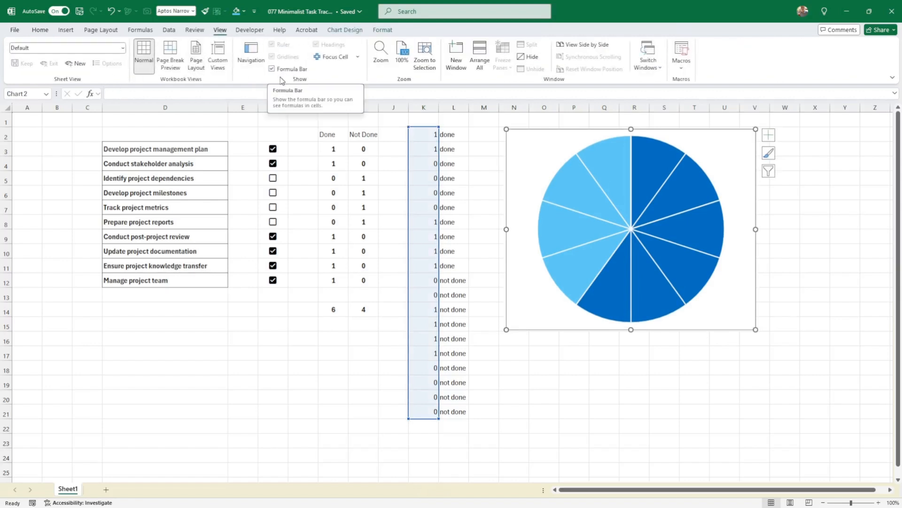
pyautogui.click(240, 145)
pyautogui.moveTo(581, 329); pyautogui.dragTo(380, 323)
pyautogui.moveTo(555, 324); pyautogui.dragTo(546, 294)
pyautogui.press('Escape')
pyautogui.click(519, 296)
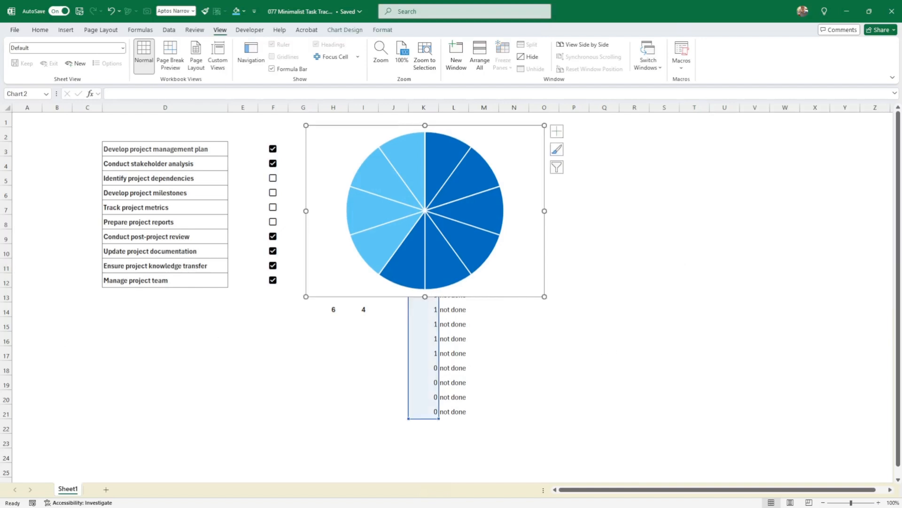
# Delete the empty column between the task names and the checkboxes.
pyautogui.moveTo(277, 153); pyautogui.dragTo(275, 281)
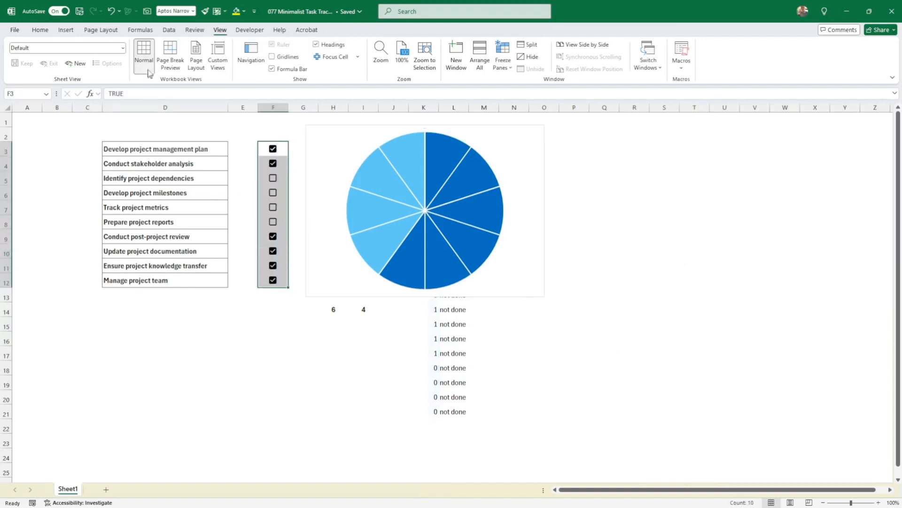
pyautogui.scroll(6, 143, 65)
pyautogui.click(141, 64)
pyautogui.click(243, 108)
pyautogui.rightClick(243, 107)
pyautogui.click(272, 234)
# Shift the Done/Not Done helper columns far right and fit the pie chart beside the checkbox list.
pyautogui.moveTo(531, 240); pyautogui.dragTo(745, 247)
pyautogui.moveTo(304, 108); pyautogui.dragTo(880, 166)
pyautogui.moveTo(699, 134); pyautogui.dragTo(468, 143)
pyautogui.moveTo(499, 313); pyautogui.dragTo(477, 286)
pyautogui.click(574, 295)
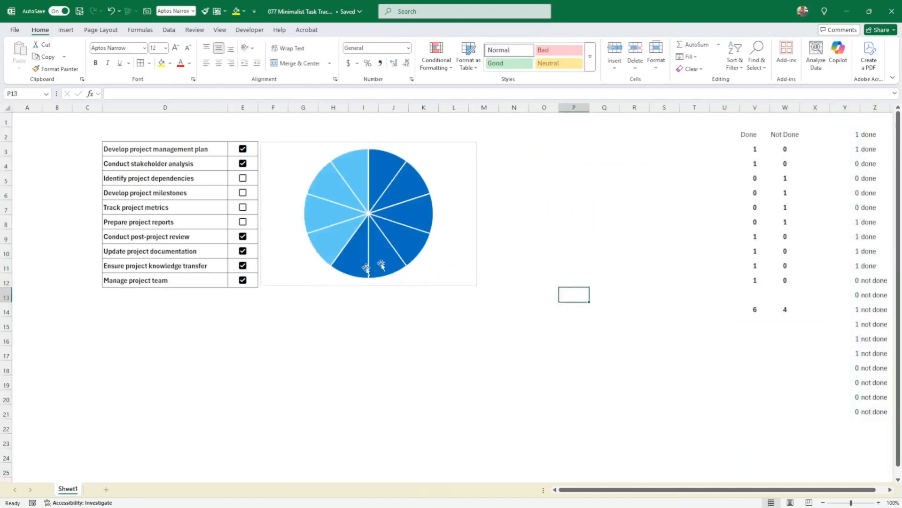
pyautogui.click(324, 282)
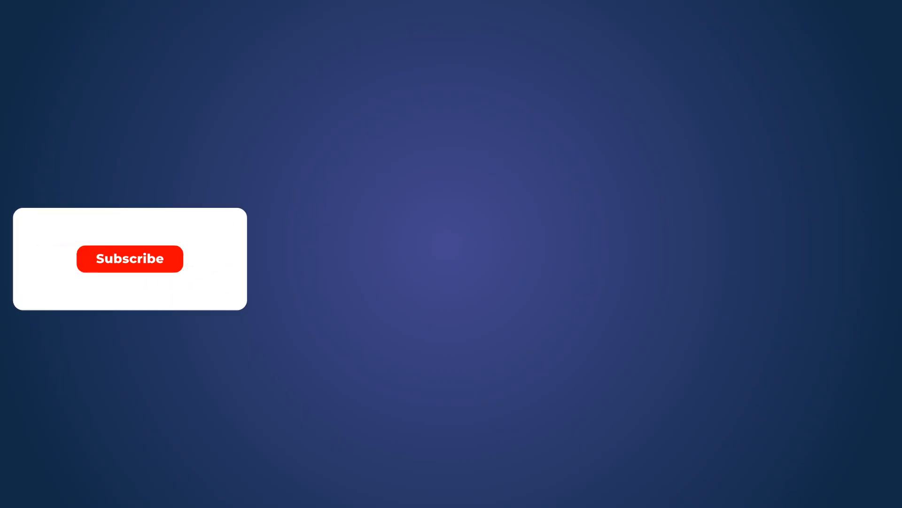